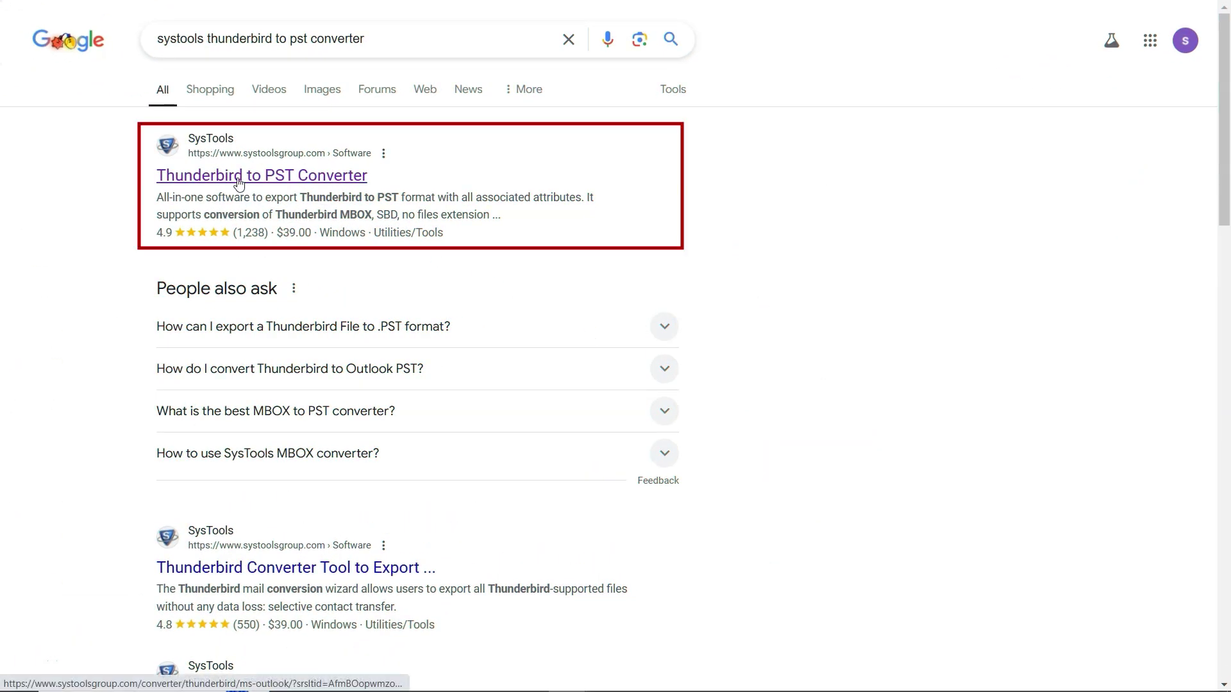
# - Open the 'Thunderbird to PST Converter' result from the Google search page
pyautogui.click(238, 182)
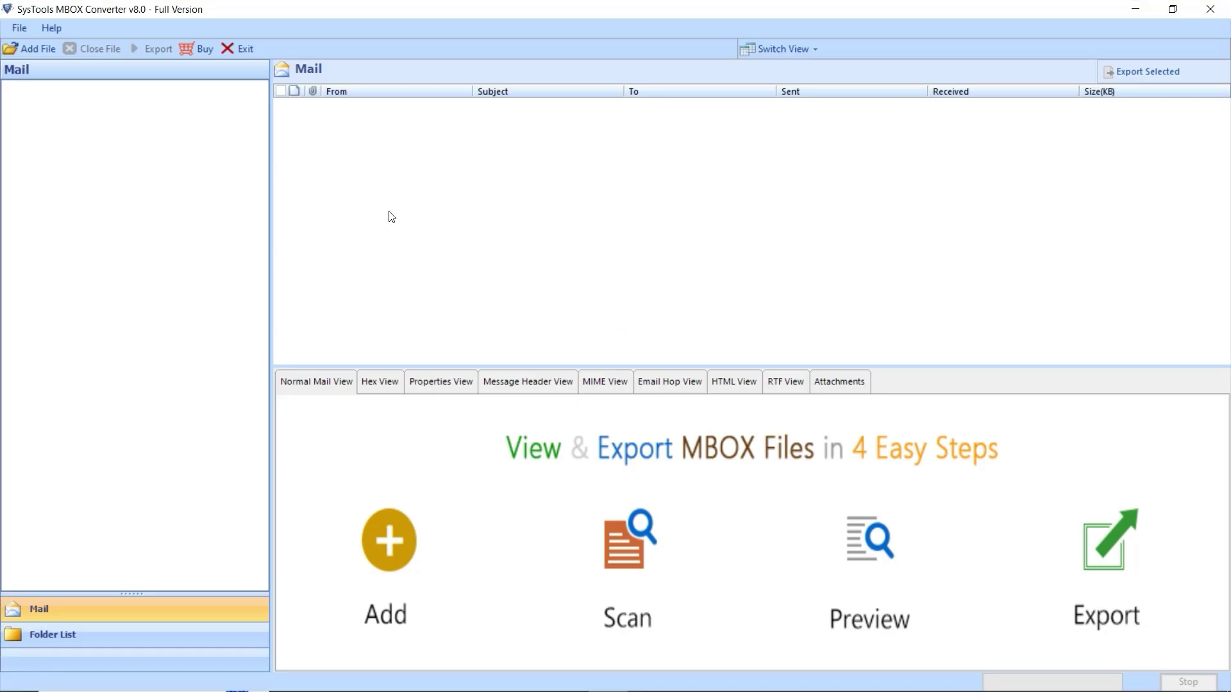
# - Add mail from Mozilla Thunderbird, using its default configured profile, as the source
pyautogui.click(35, 50)
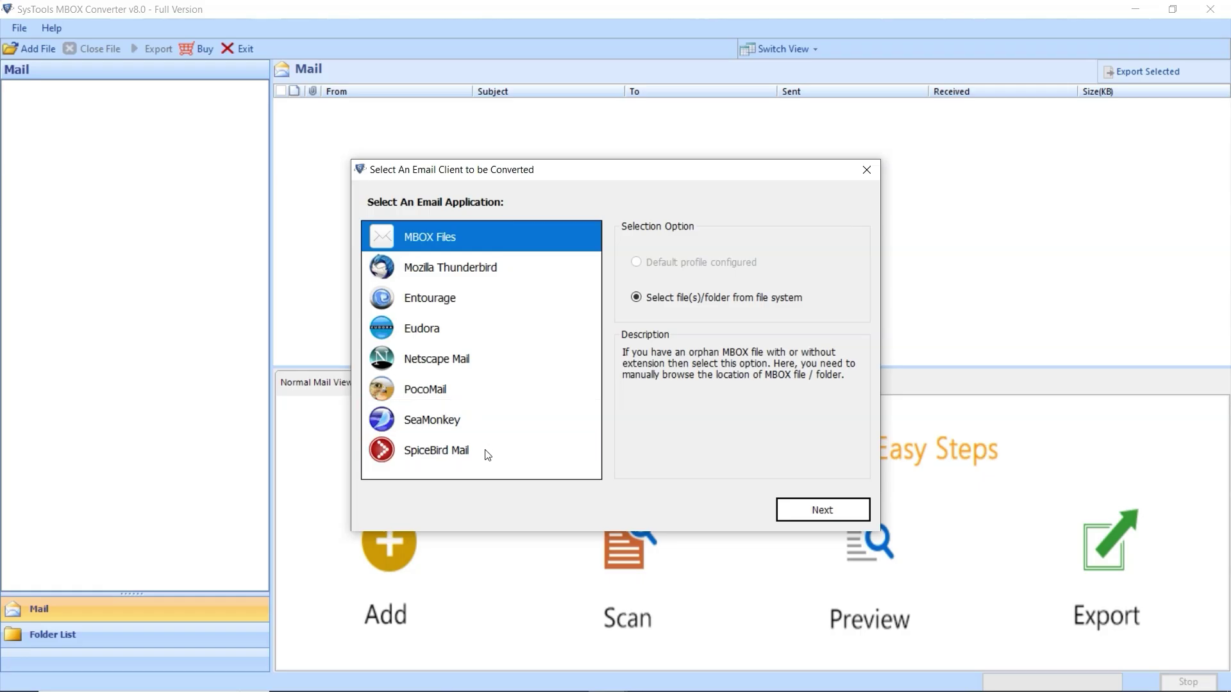
pyautogui.click(468, 266)
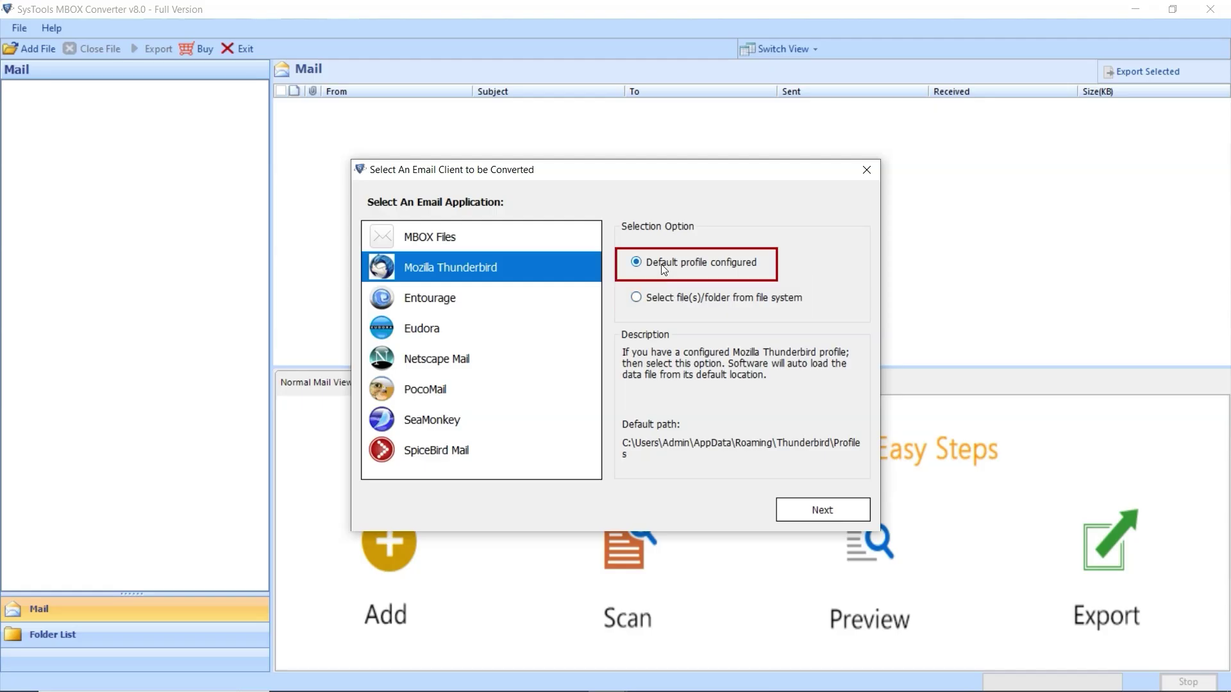
# - Keep the current Thunderbird profile, pick the configured mail account over Local Folder, and load its folders
pyautogui.click(813, 511)
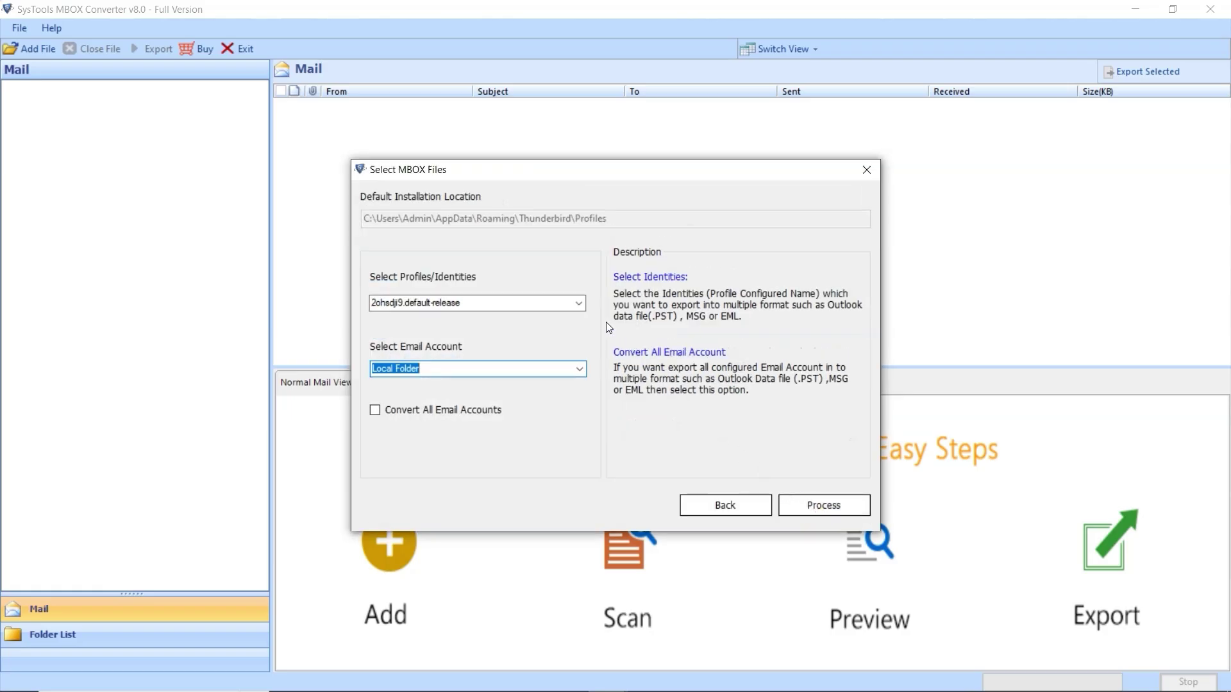
pyautogui.click(579, 303)
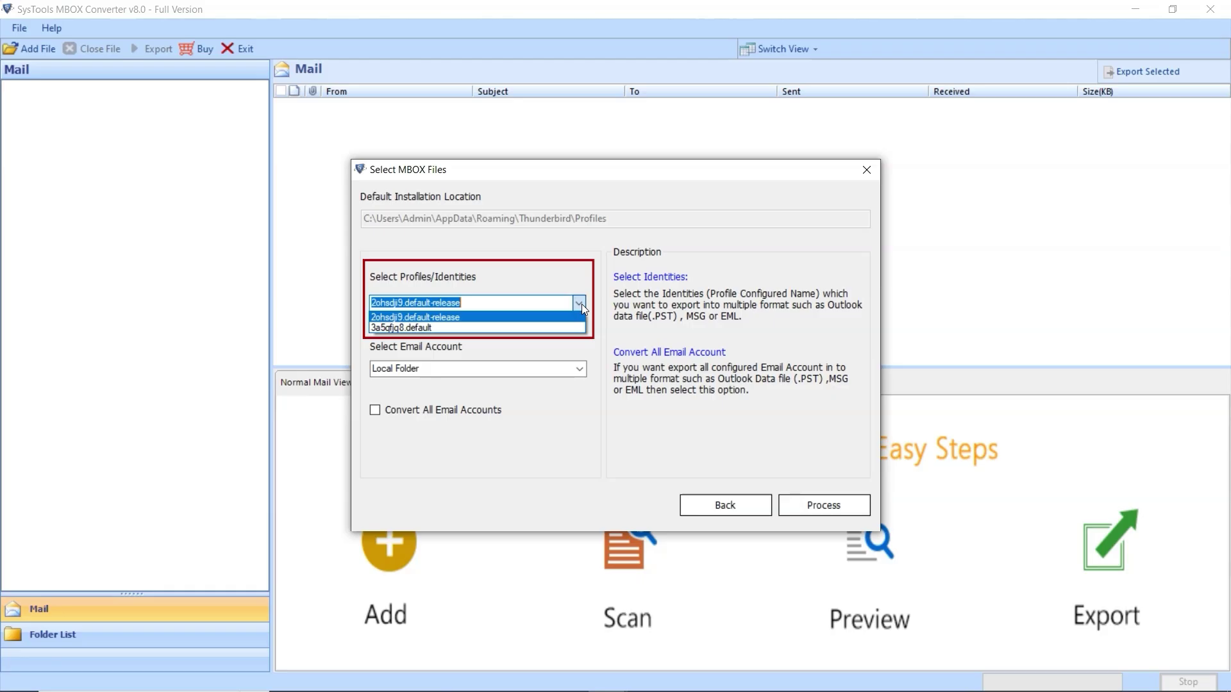
pyautogui.click(597, 311)
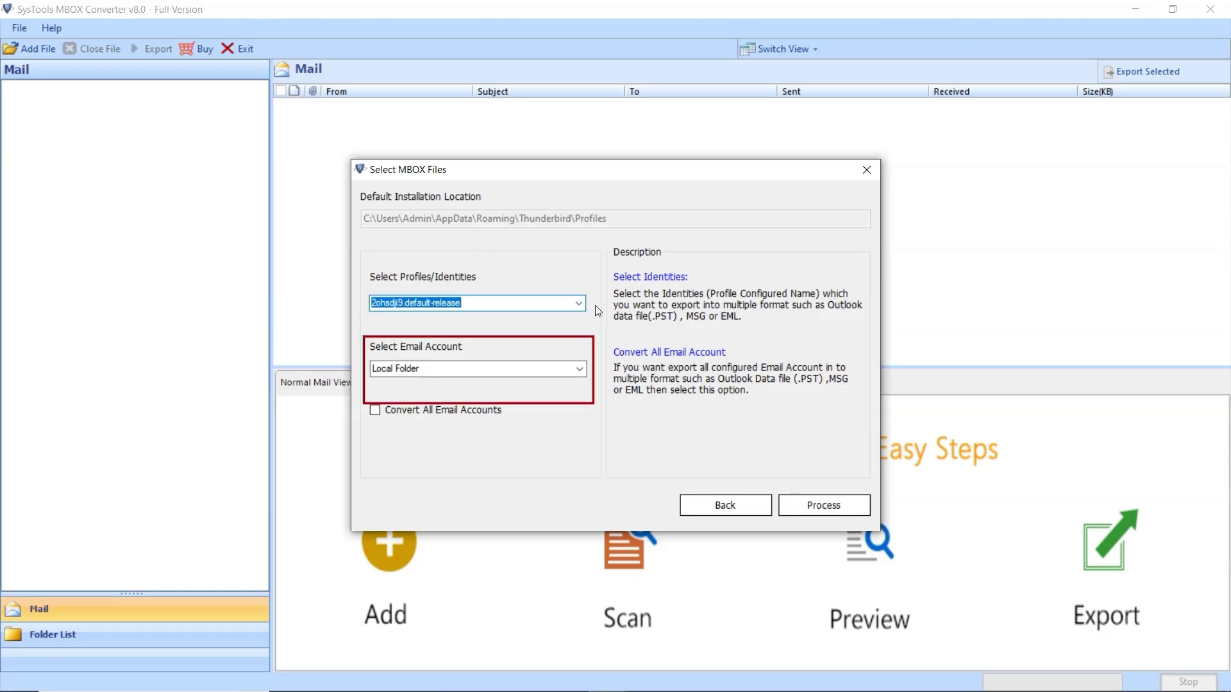
pyautogui.click(581, 369)
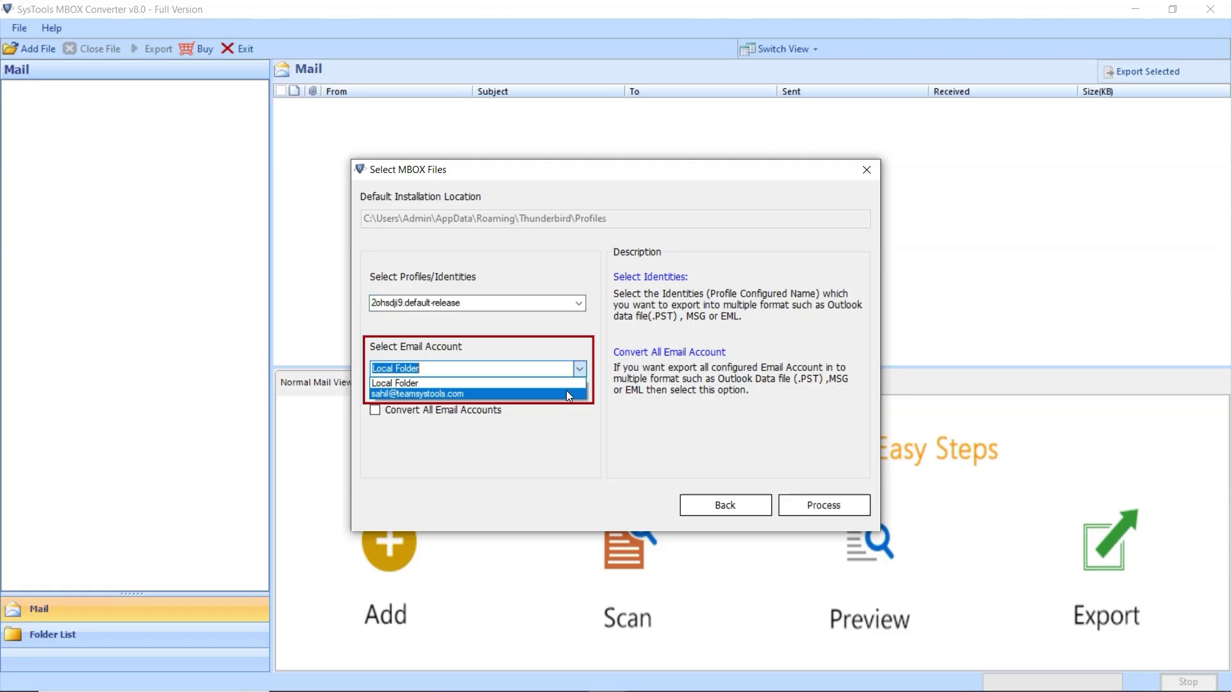
pyautogui.click(567, 394)
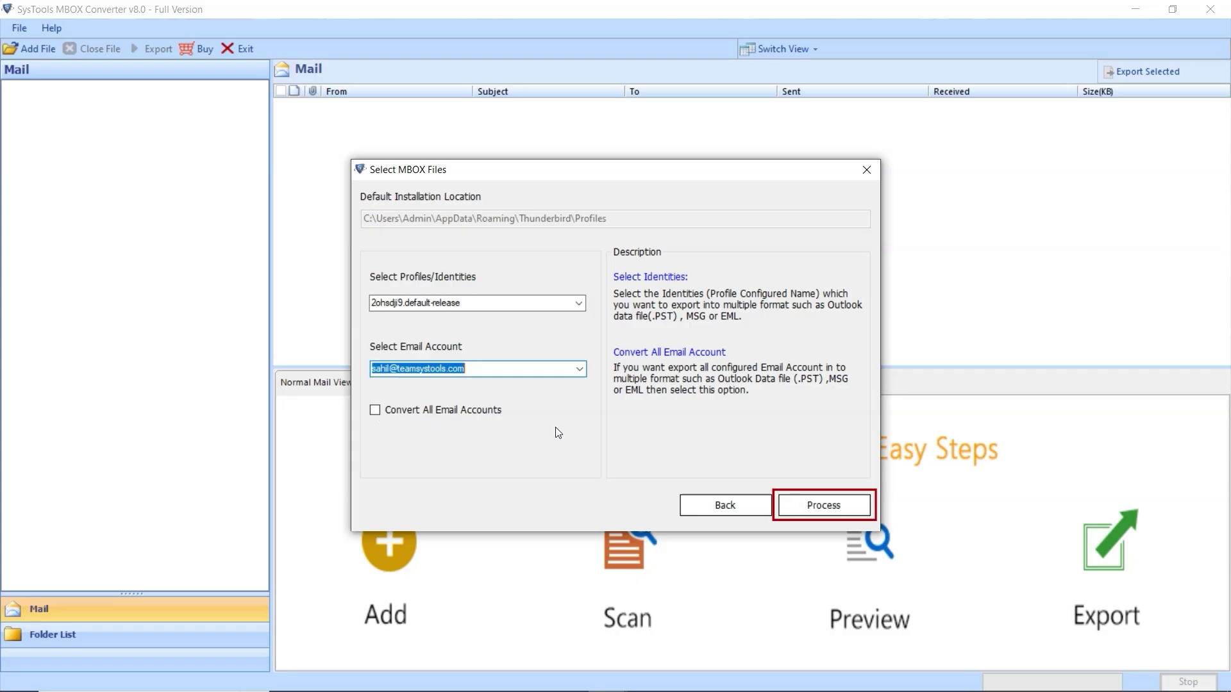
pyautogui.click(816, 507)
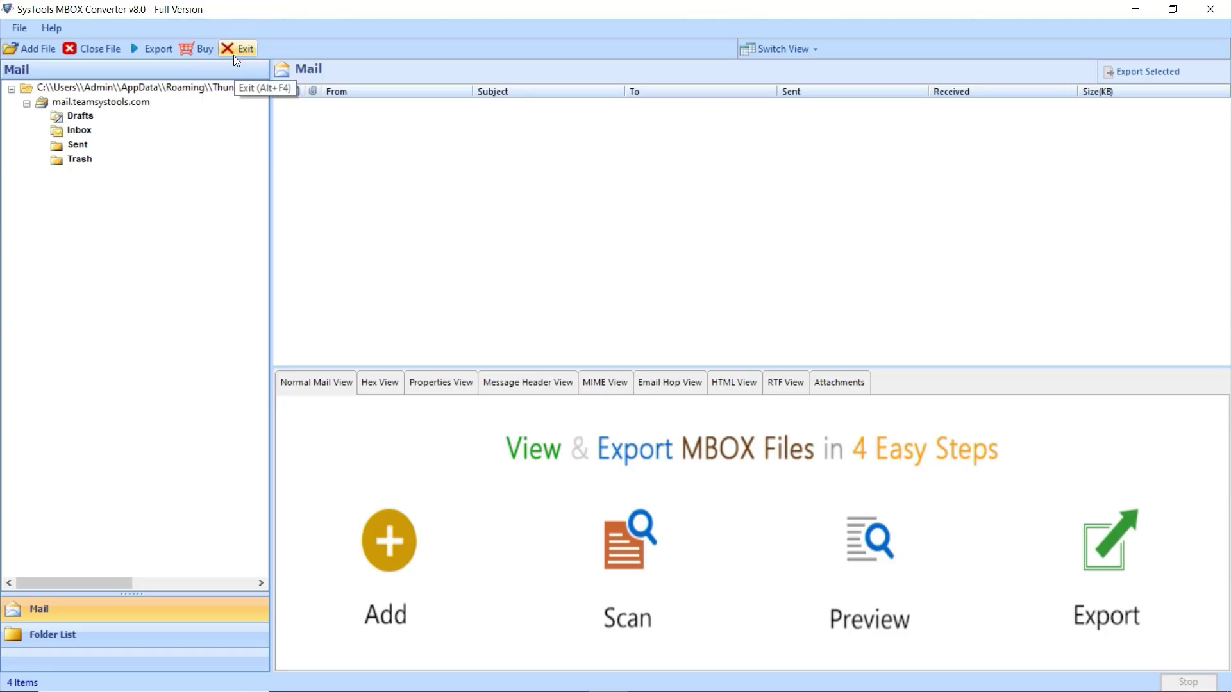
# - Show the Inbox folder's 13 messages, previewing RE: Mezzanine
pyautogui.click(90, 130)
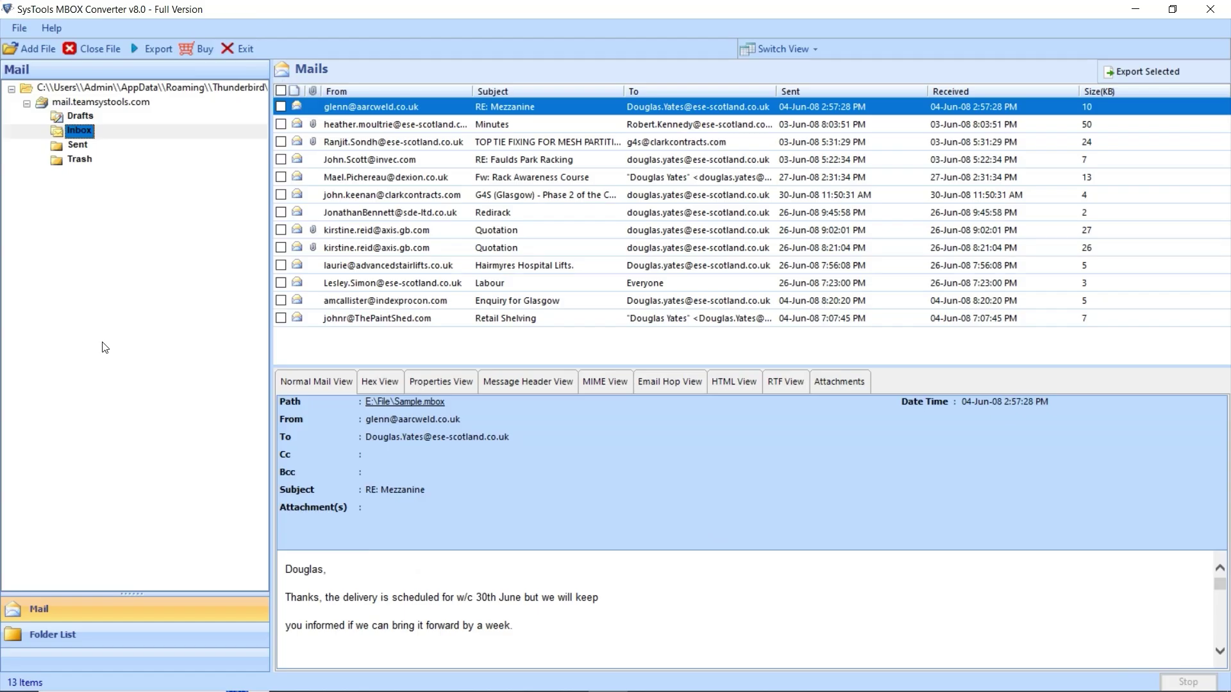
# - Preview the Minutes email and display its contents as a 67.6 KB hex dump
pyautogui.click(366, 126)
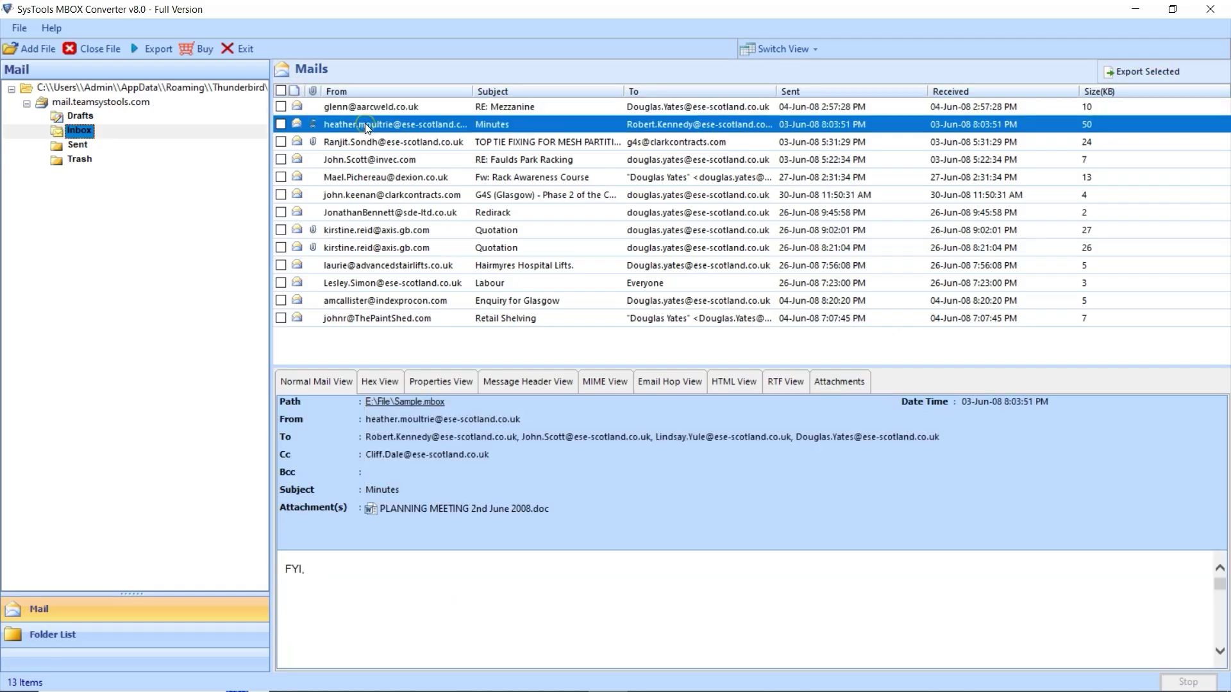
pyautogui.click(364, 143)
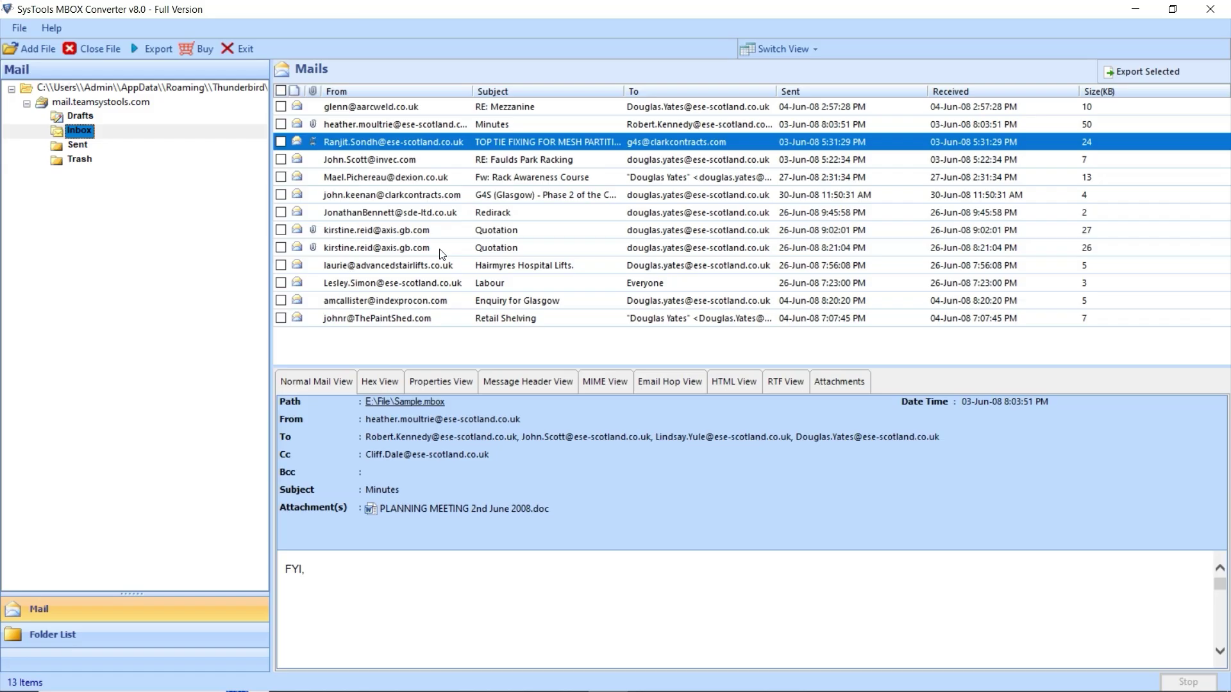
pyautogui.click(316, 383)
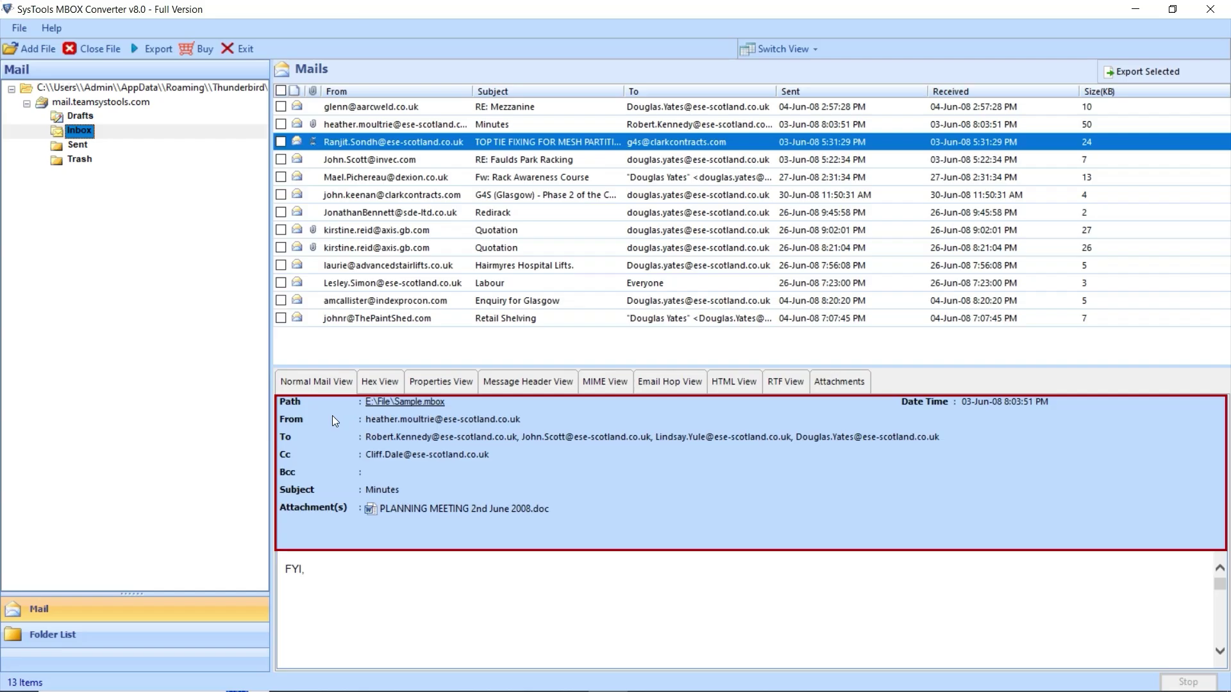
pyautogui.click(372, 385)
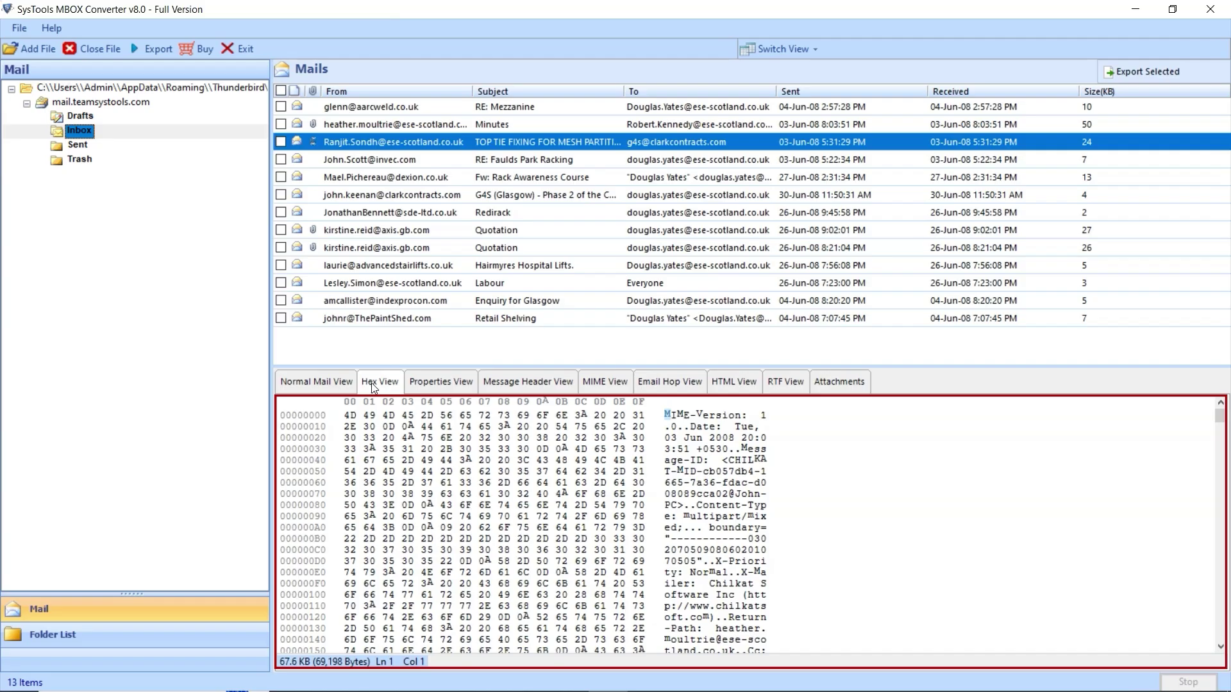
# - Inspect the Minutes email's Properties, Message Header, MIME and Email Hop views
pyautogui.click(431, 388)
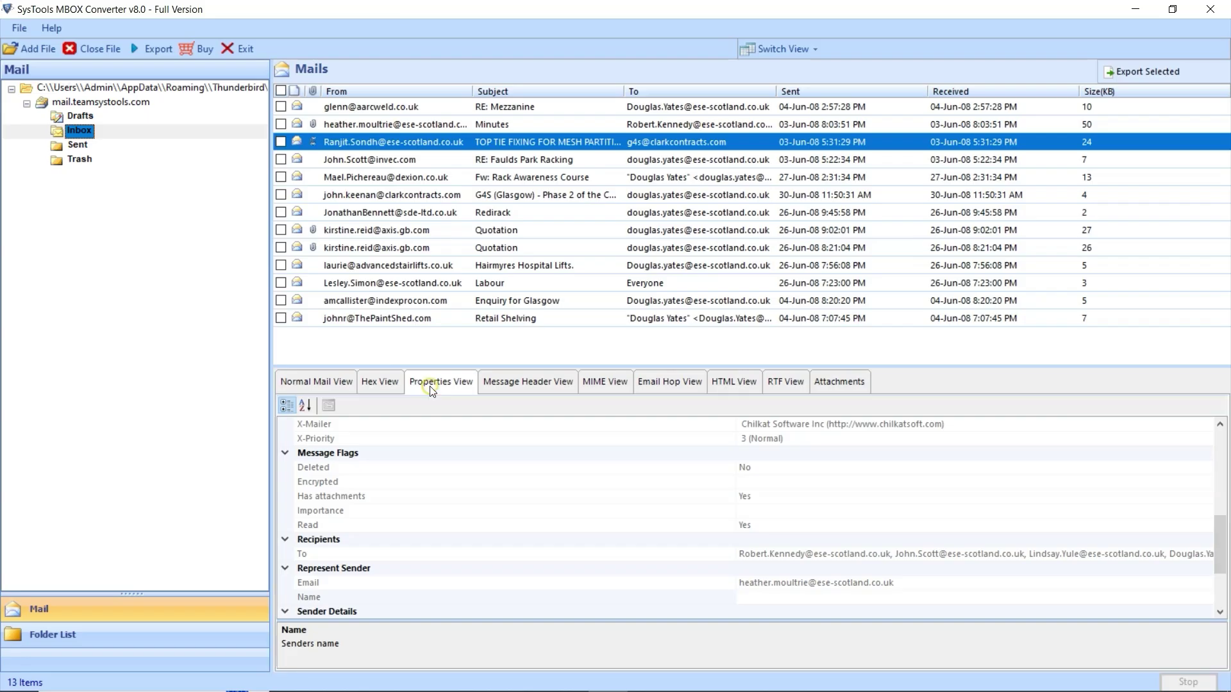
pyautogui.click(501, 386)
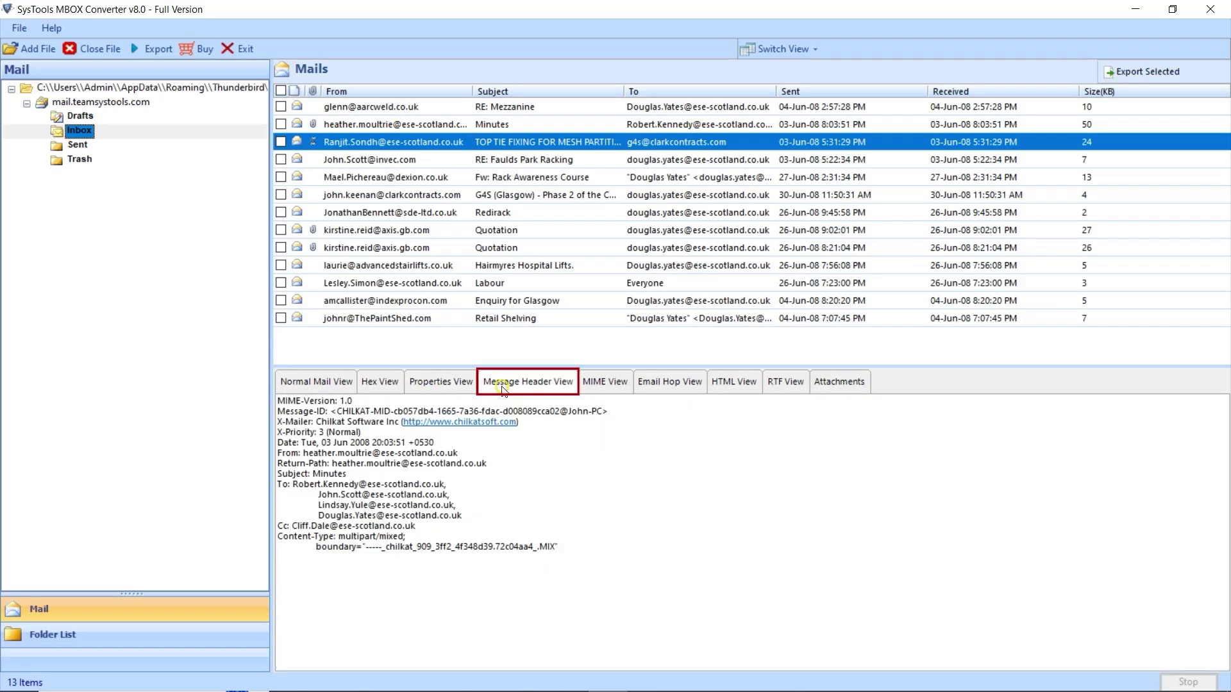
pyautogui.click(595, 386)
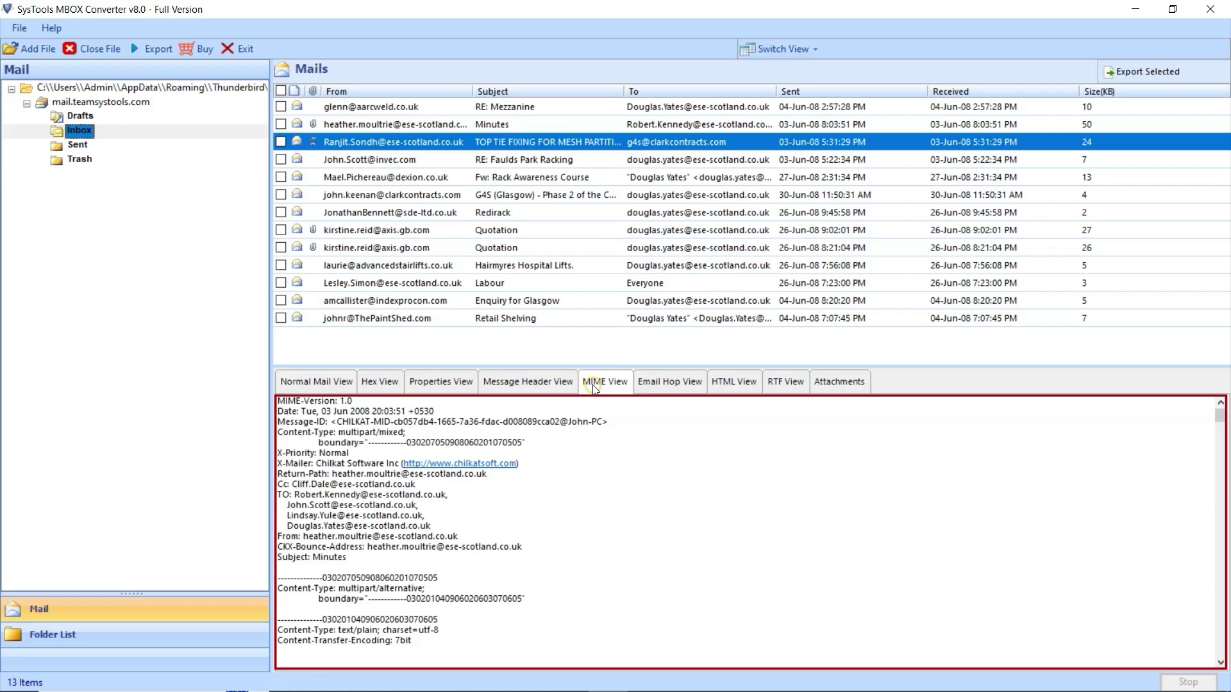
pyautogui.click(662, 388)
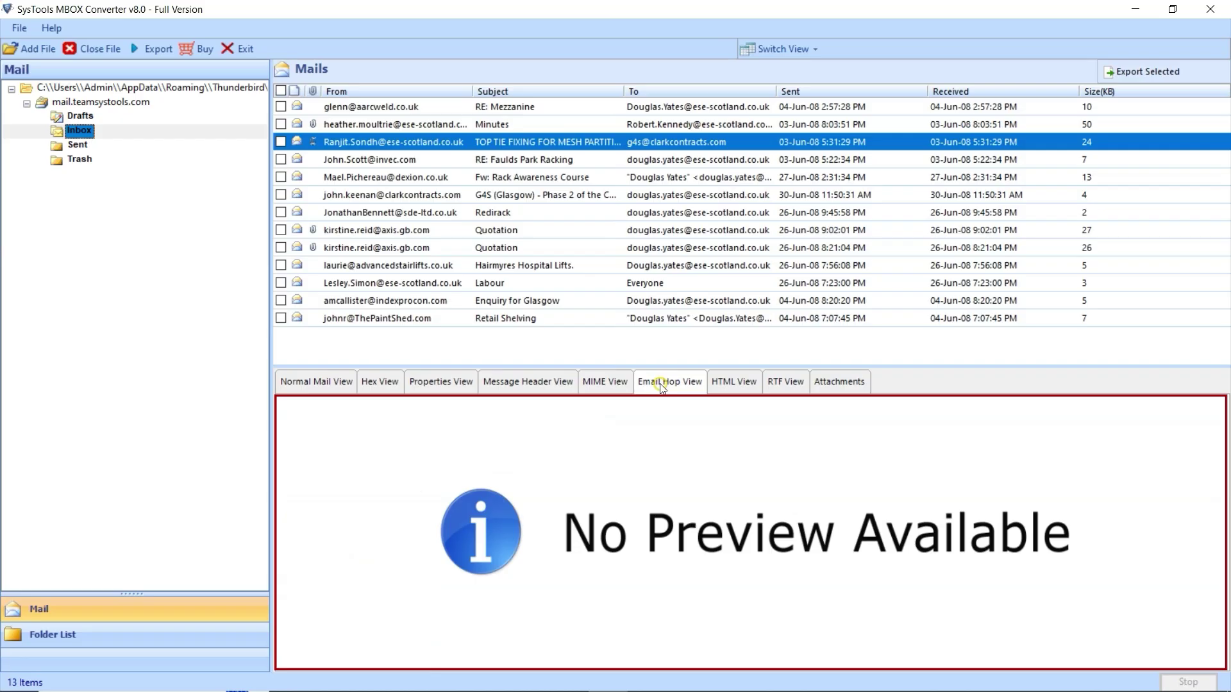
# - Check its HTML, RTF and attachment previews, then return to Normal Mail View
pyautogui.click(733, 385)
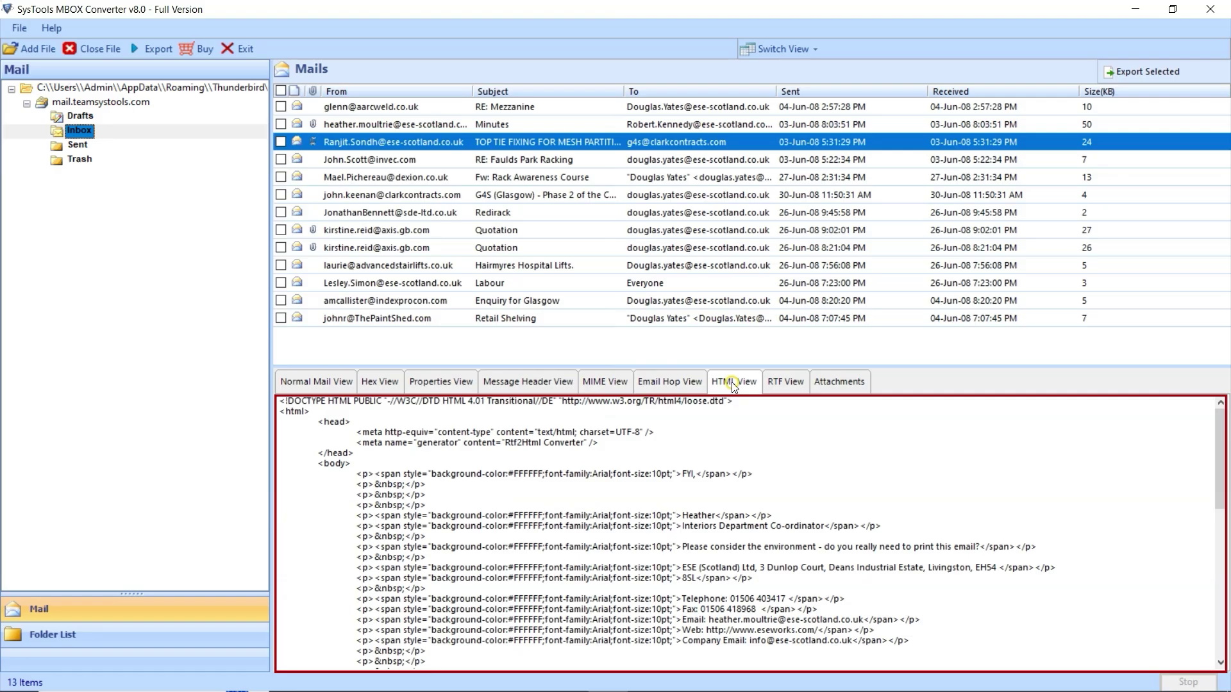
pyautogui.click(783, 383)
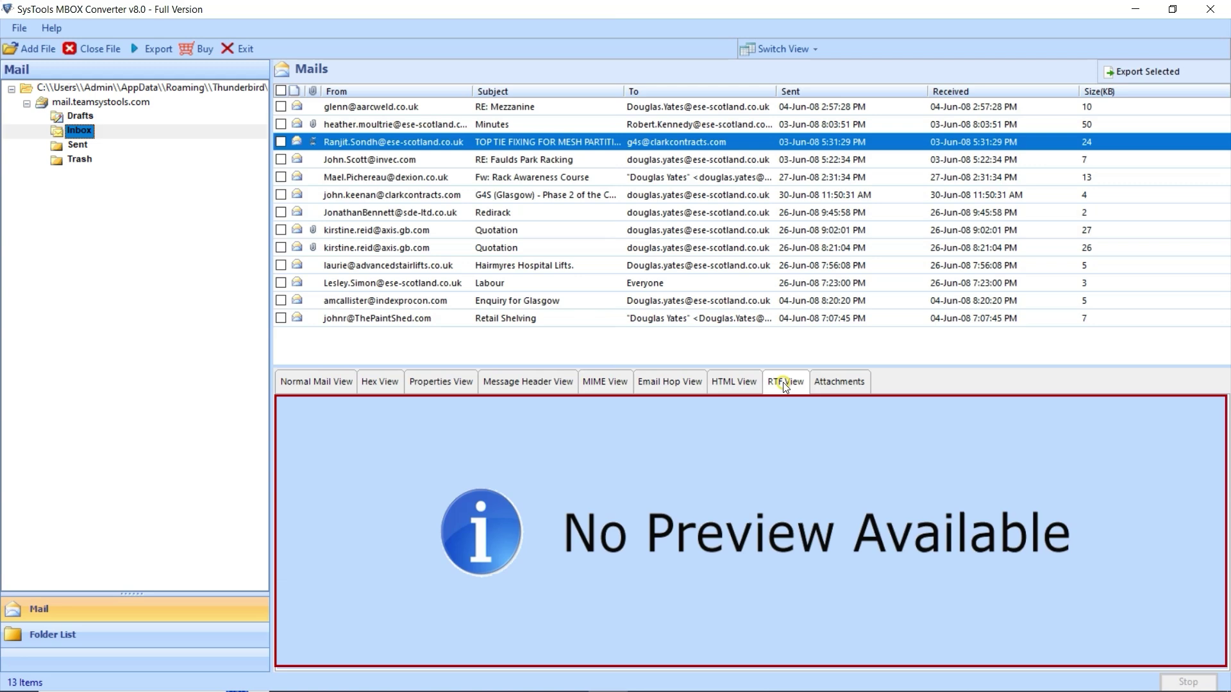
pyautogui.click(837, 383)
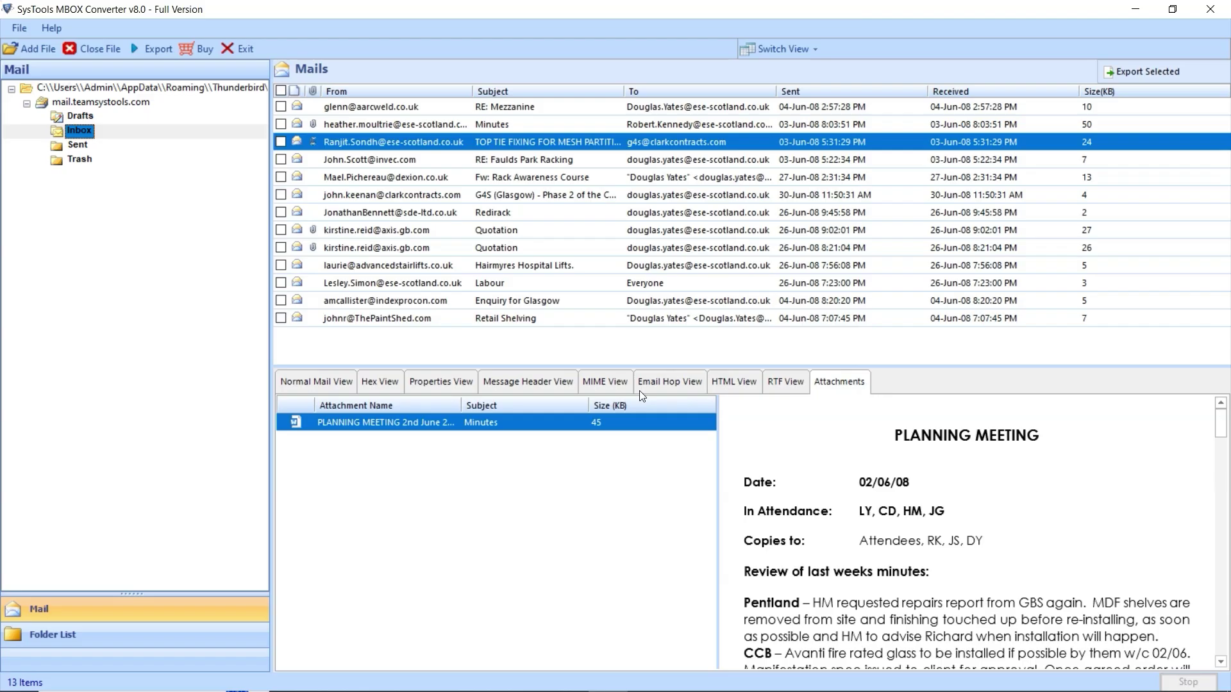
pyautogui.click(319, 383)
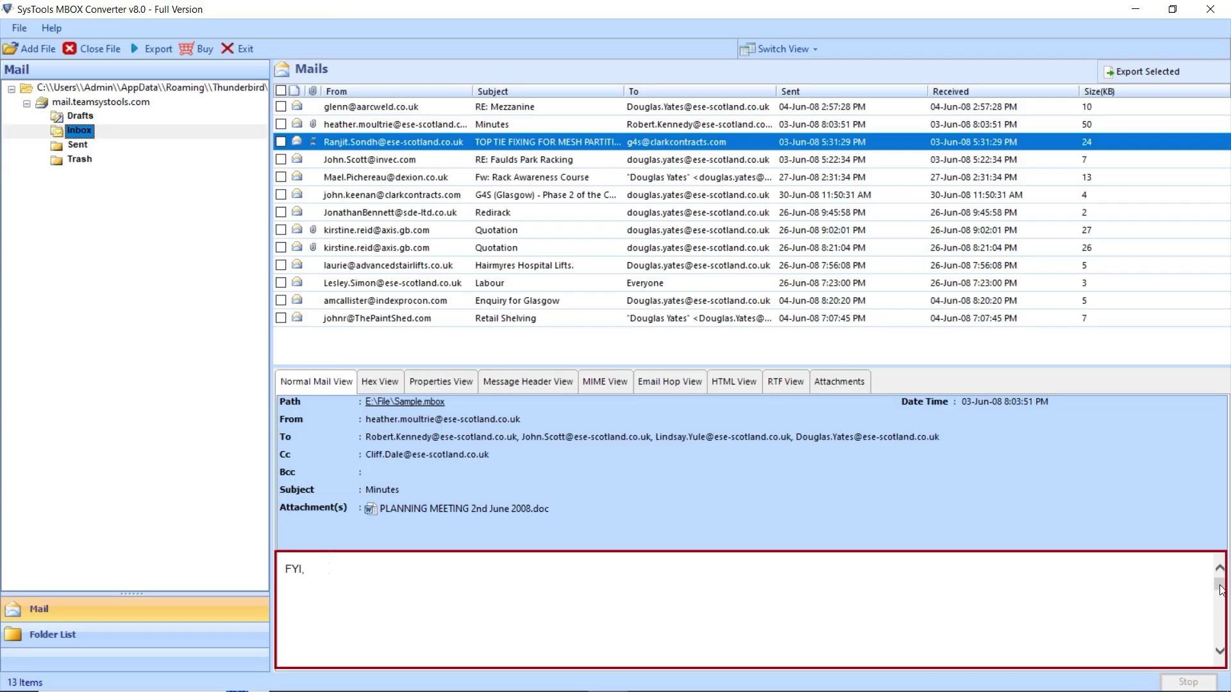
pyautogui.moveTo(1219, 586)
pyautogui.mouseDown()
pyautogui.moveTo(1225, 643)
pyautogui.moveTo(834, 614)
pyautogui.mouseUp()
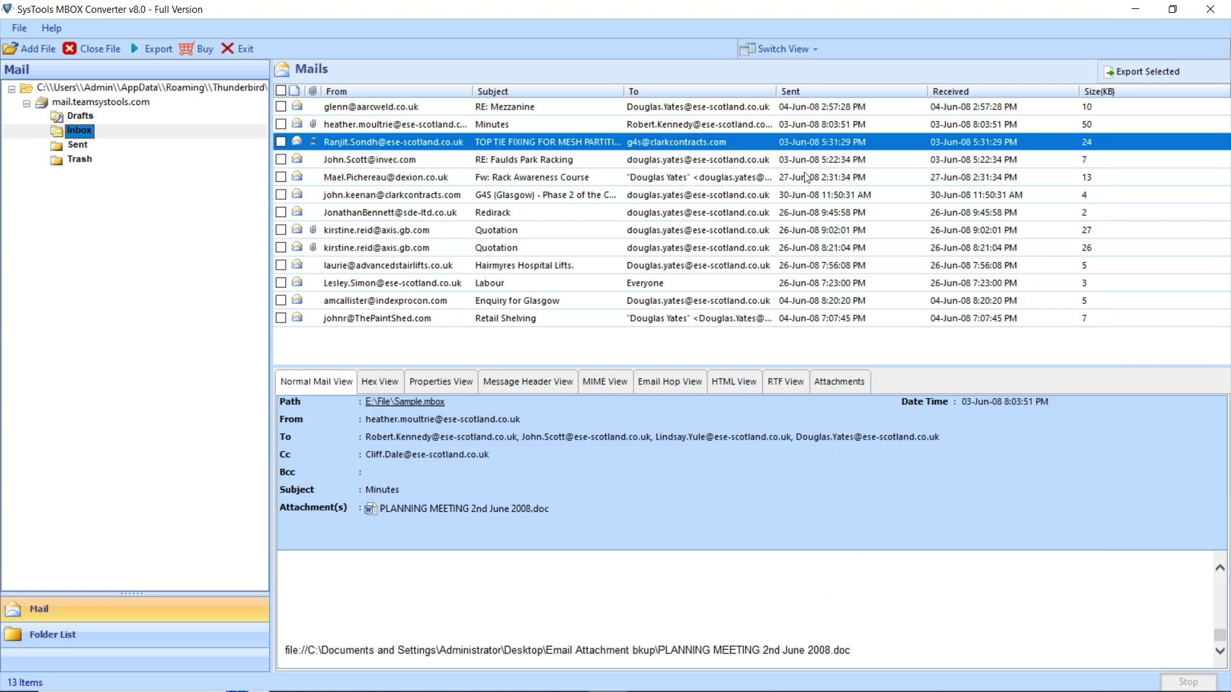
pyautogui.click(783, 52)
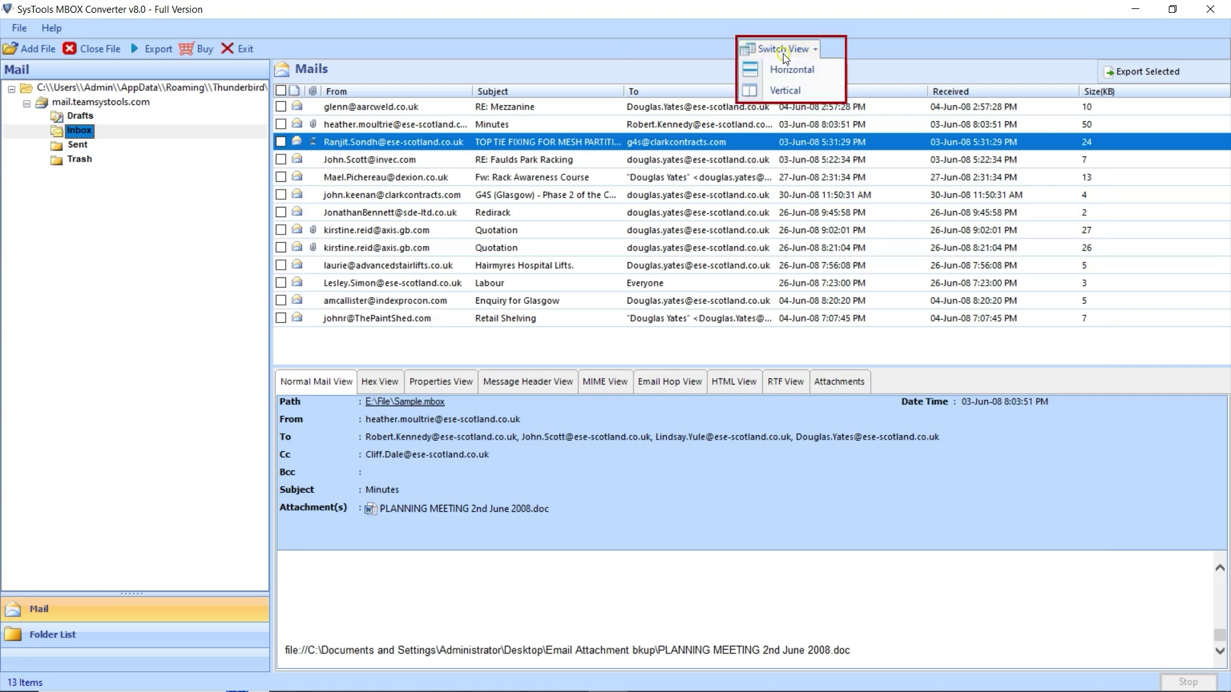
pyautogui.click(778, 90)
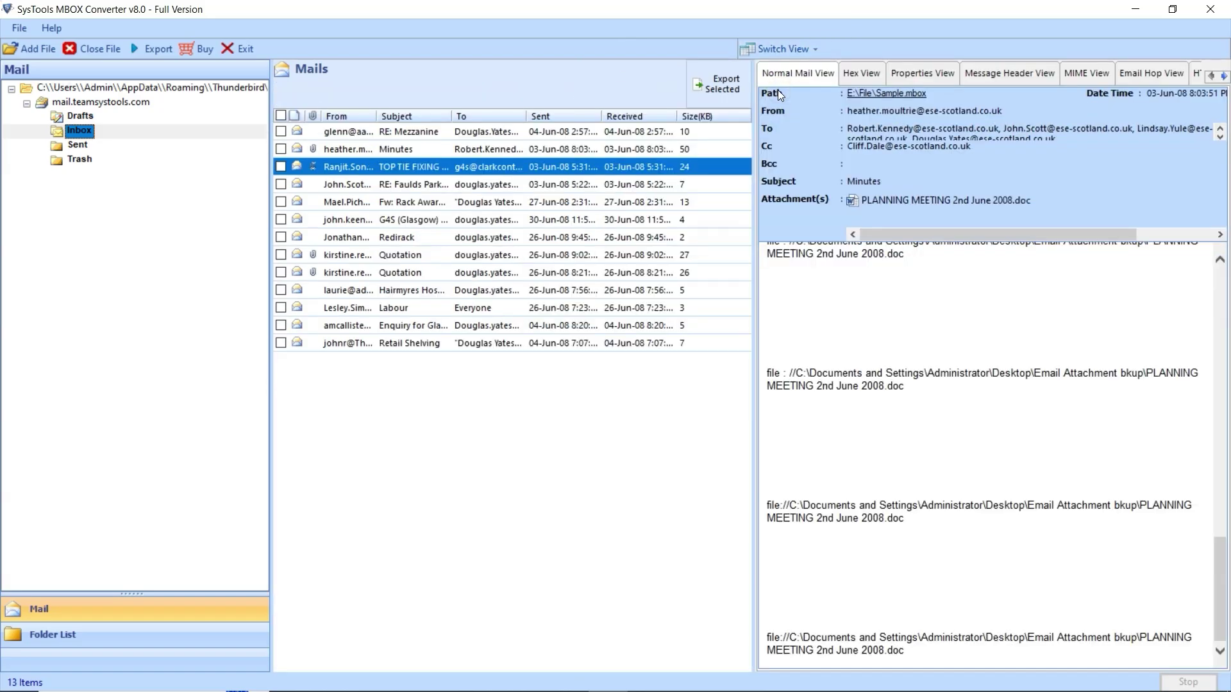
pyautogui.click(778, 50)
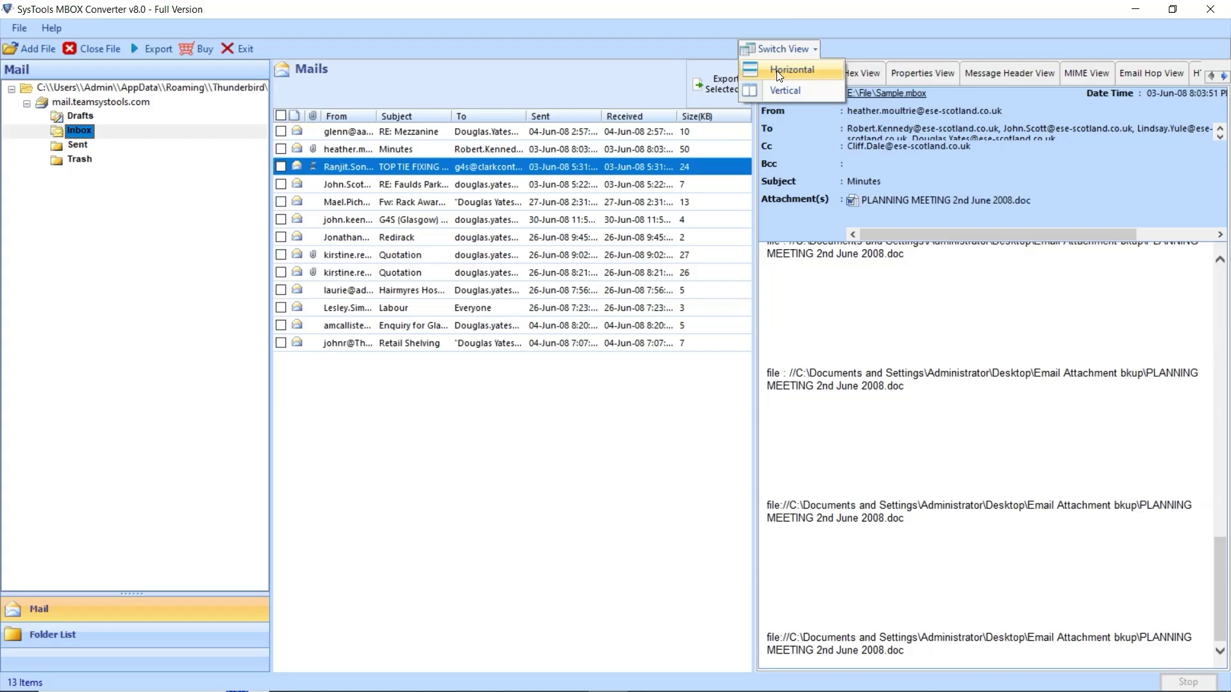
pyautogui.click(777, 70)
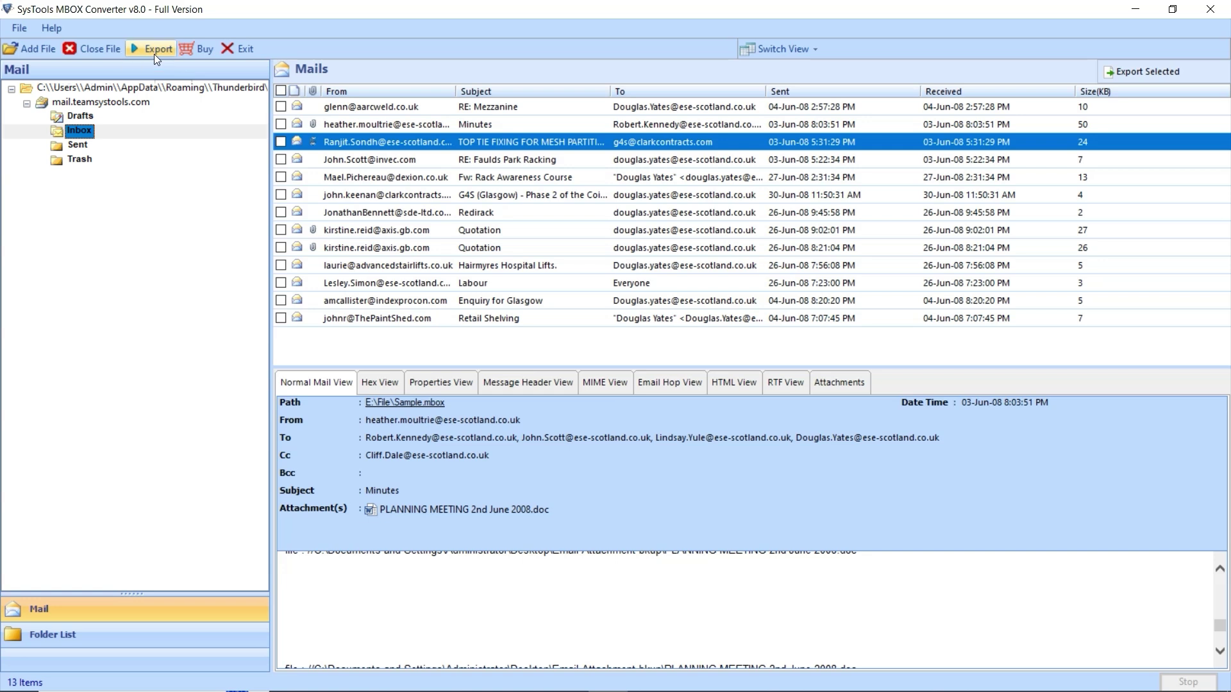
# - Check all Inbox emails with the select-all box and choose Export Selected
pyautogui.click(281, 107)
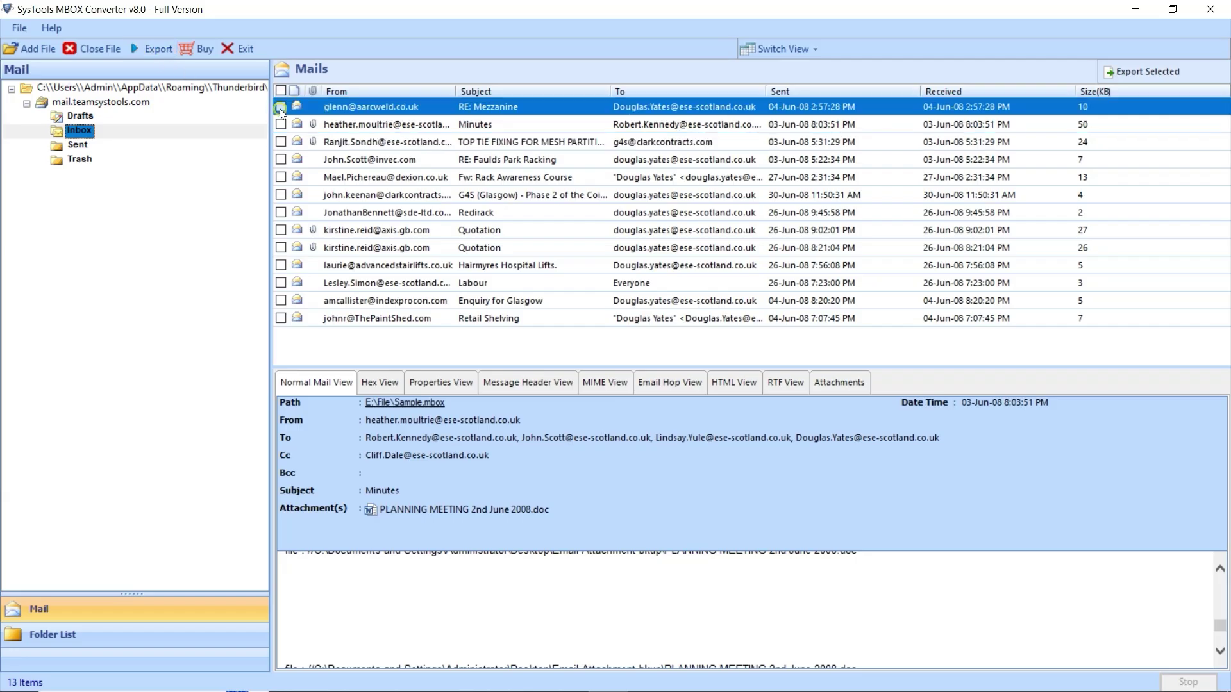
pyautogui.click(281, 124)
pyautogui.click(280, 142)
pyautogui.click(280, 160)
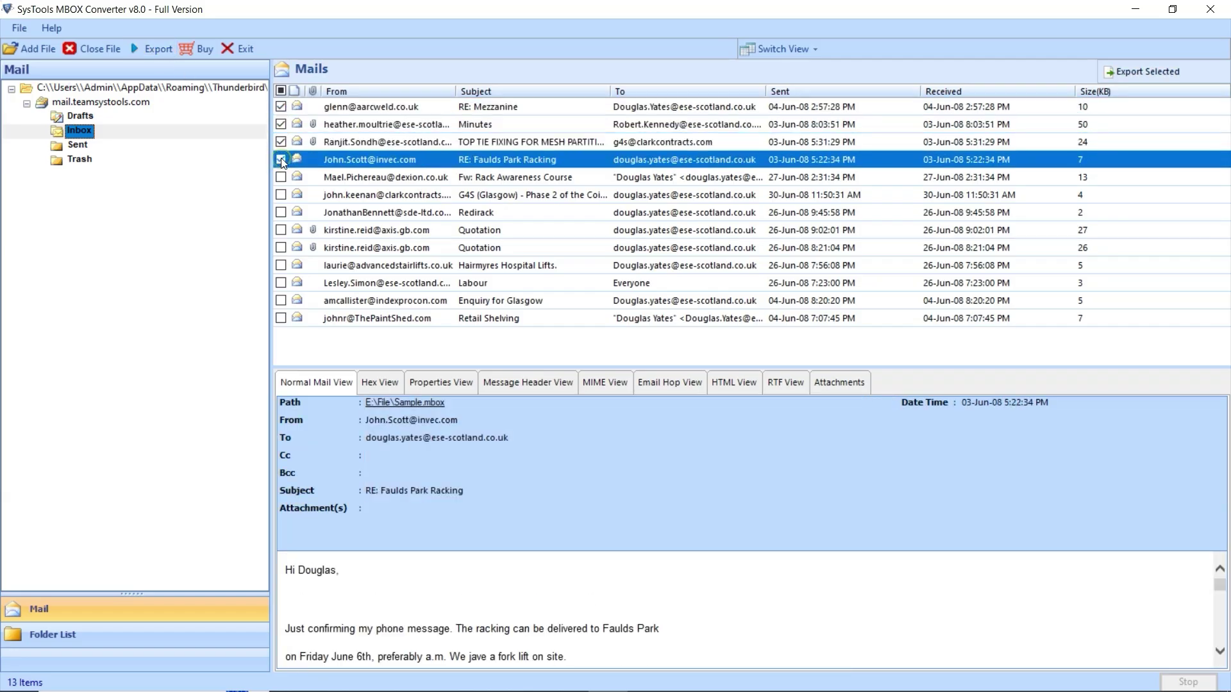
pyautogui.click(281, 91)
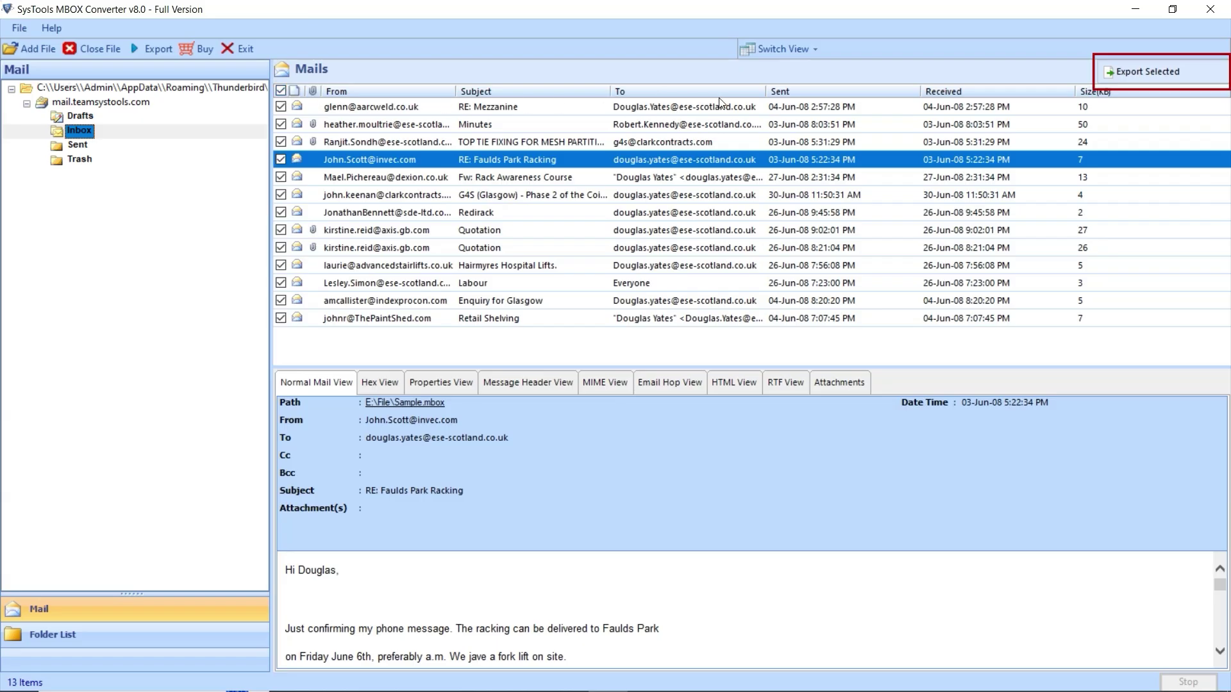
pyautogui.click(1133, 82)
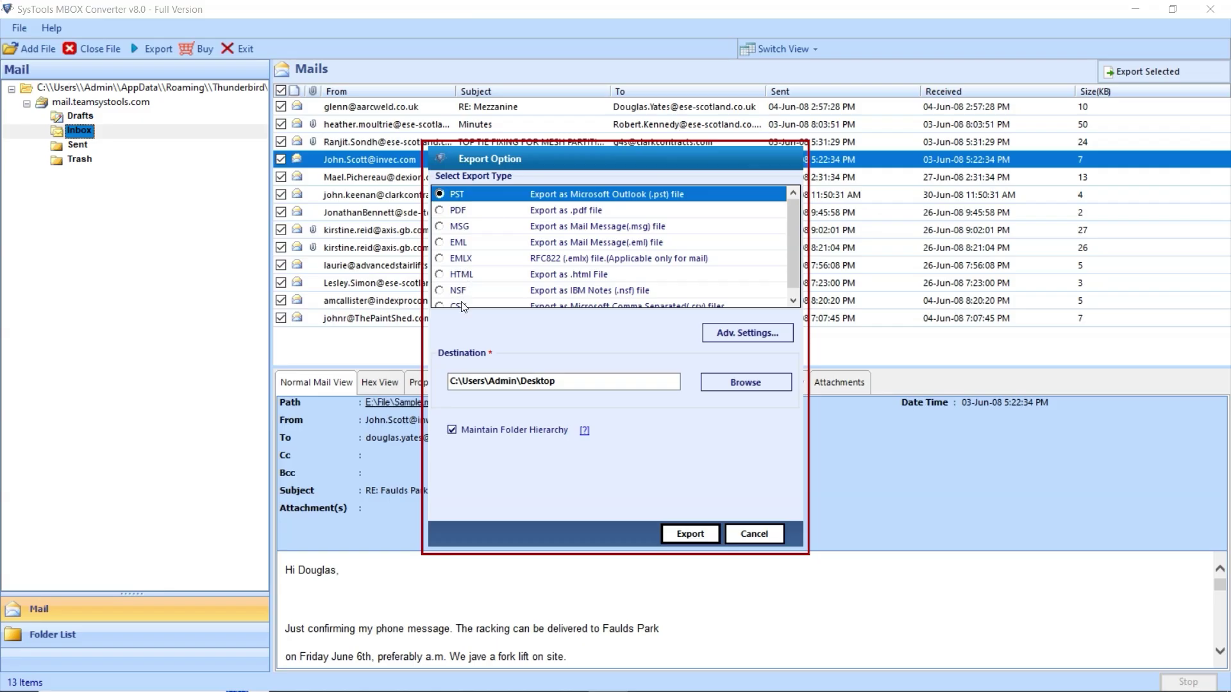
pyautogui.click(463, 199)
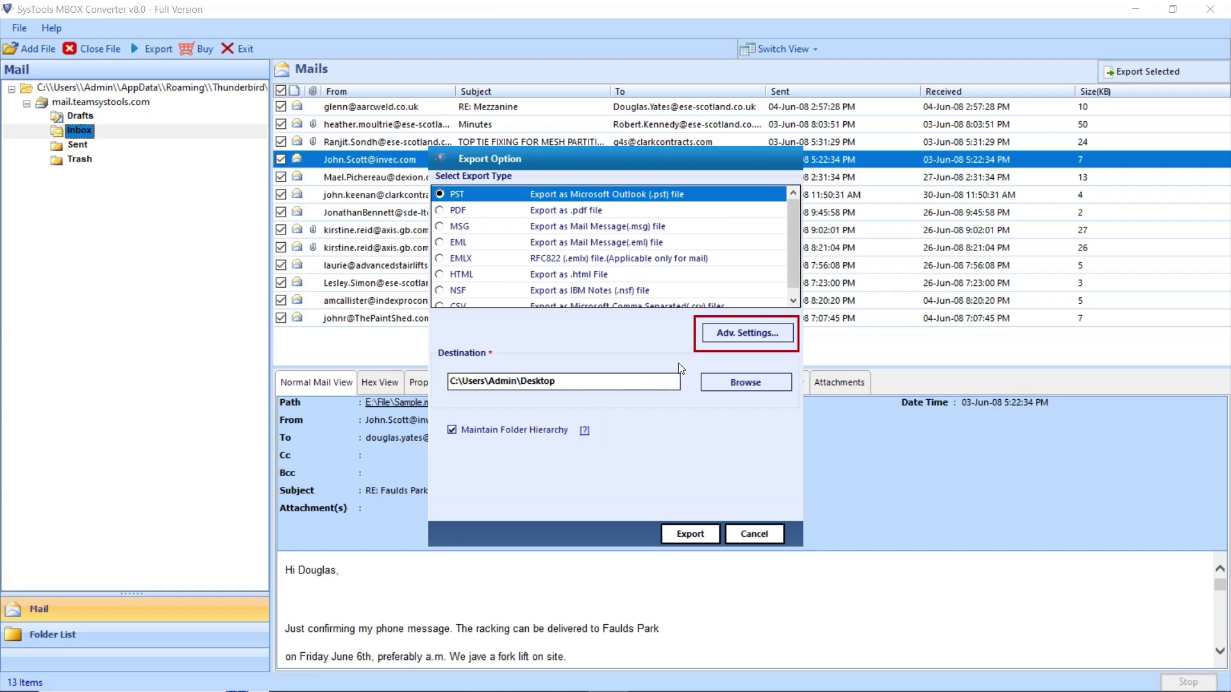
# - In PST advanced settings, try PST Split and Mail Status Filter, leaving both off
pyautogui.click(735, 339)
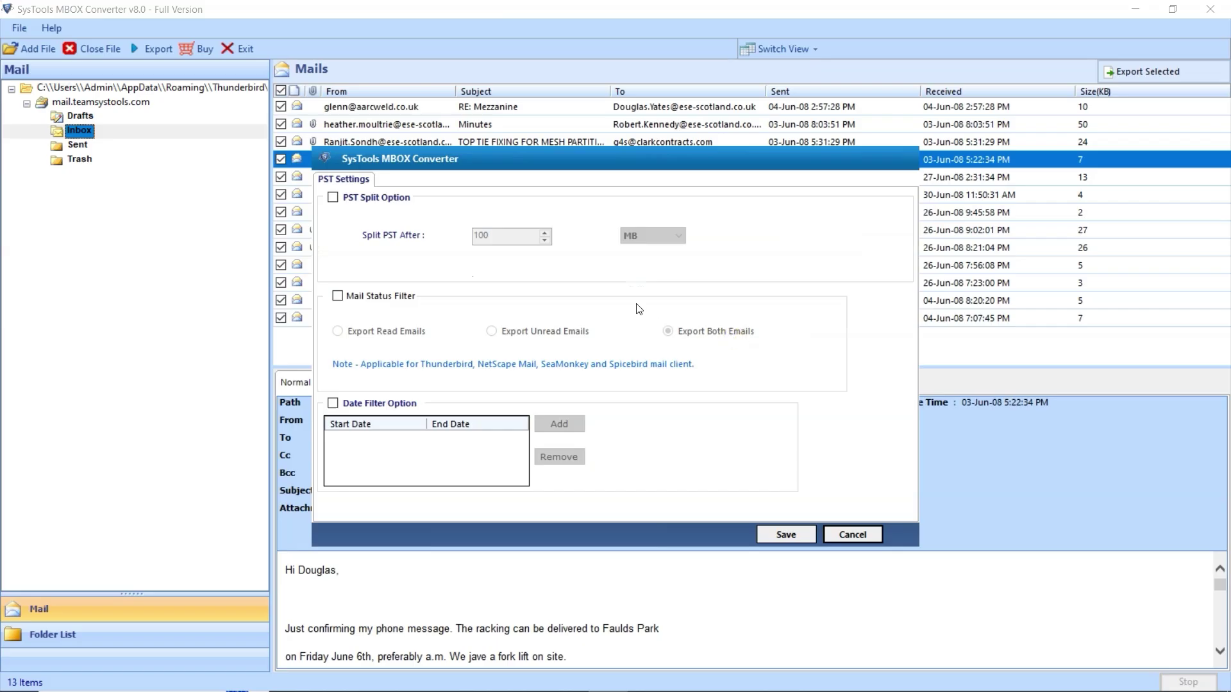
pyautogui.click(350, 201)
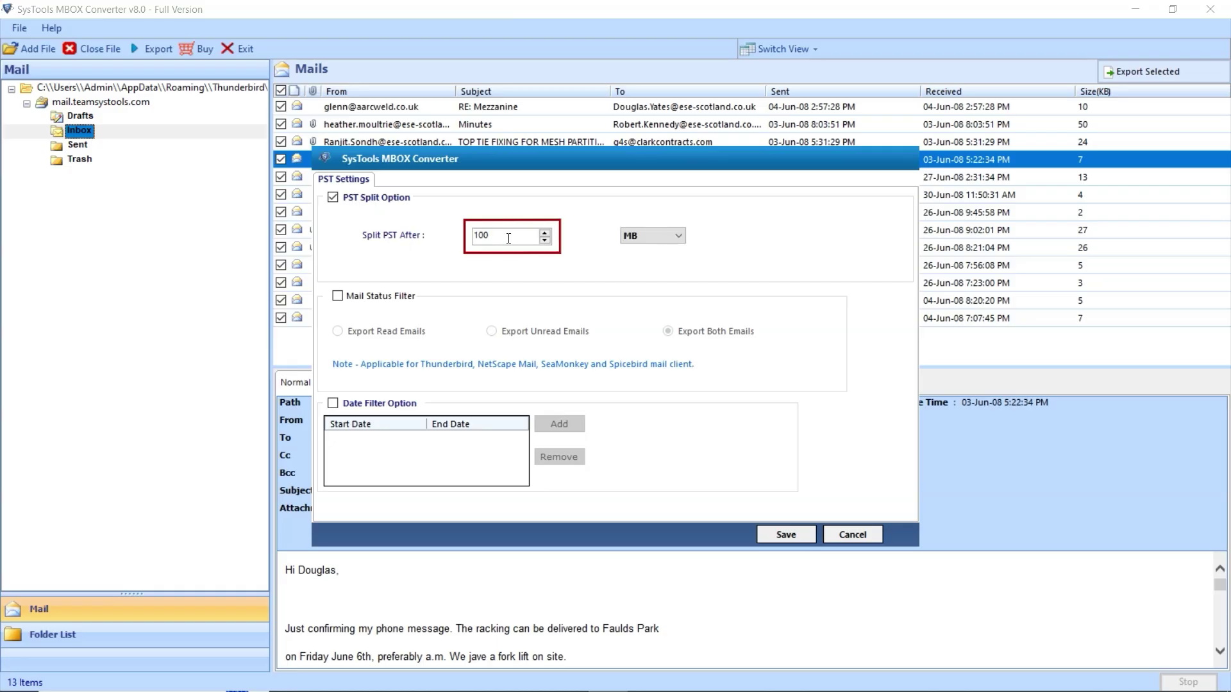
pyautogui.click(632, 237)
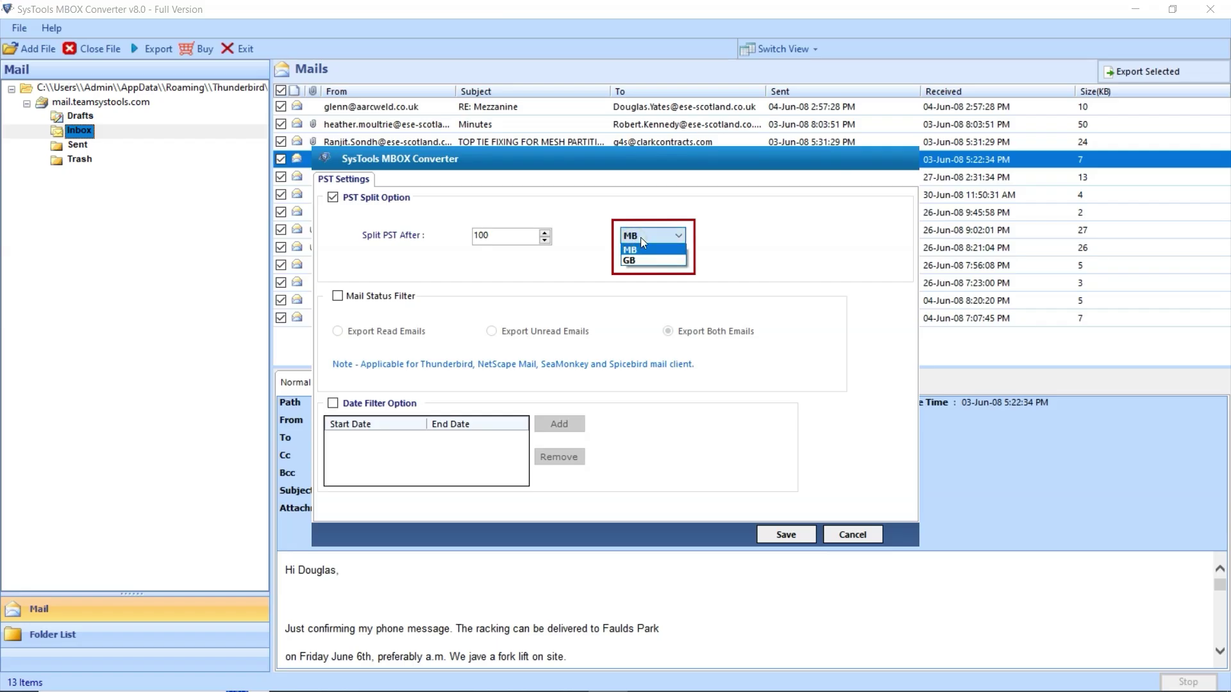
pyautogui.click(334, 199)
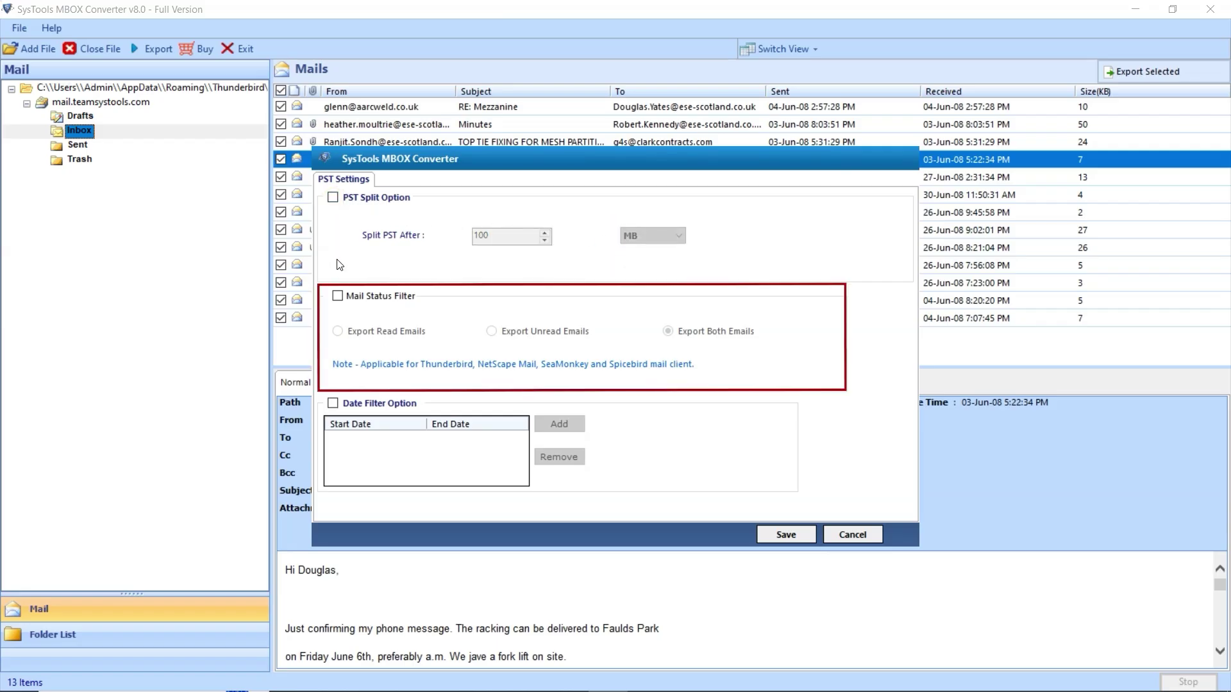
pyautogui.click(338, 296)
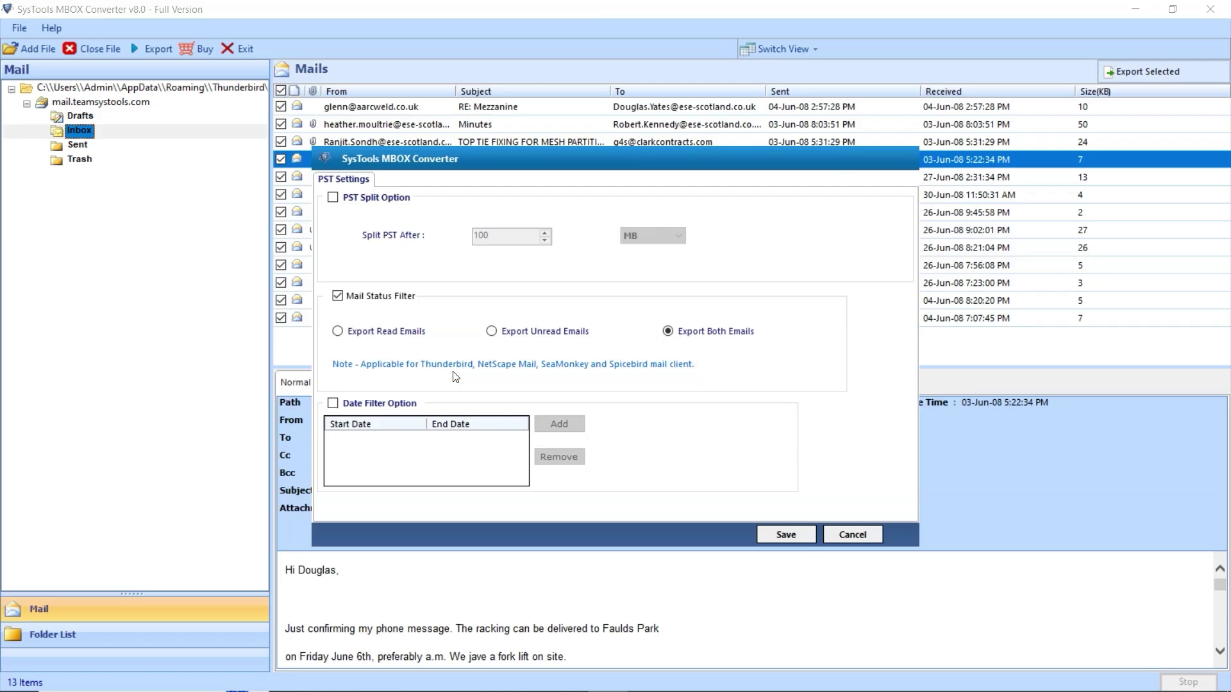
pyautogui.click(339, 298)
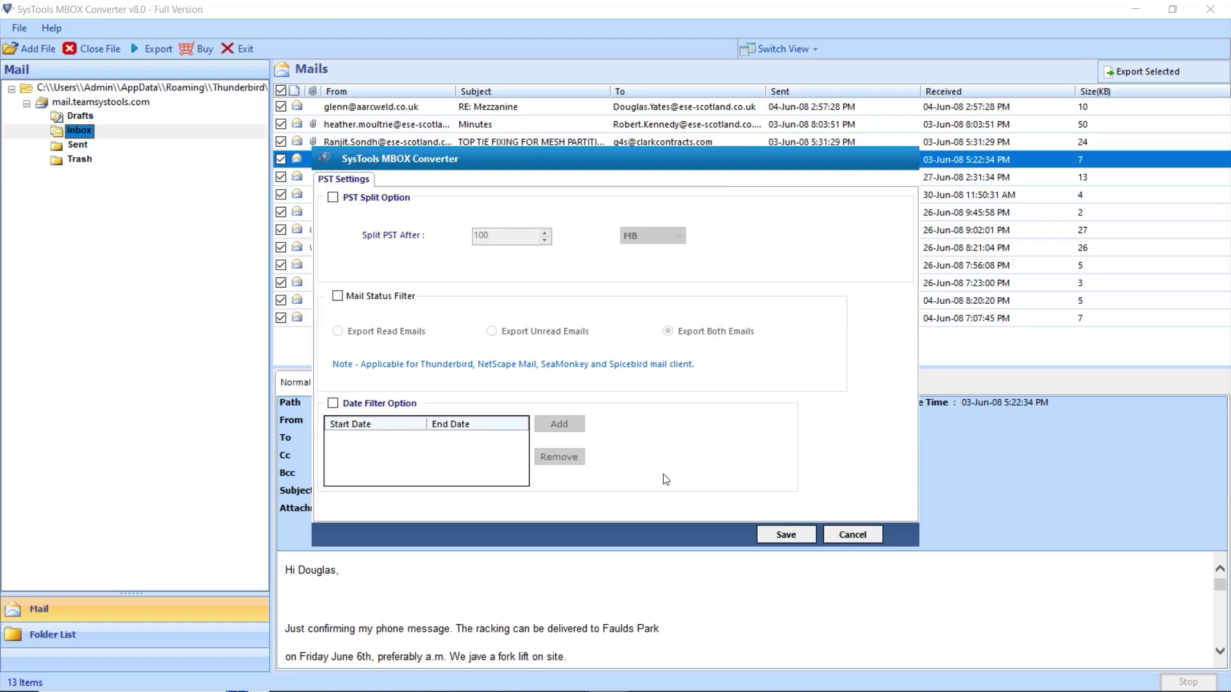
# - Close PST Settings without changes, export the emails as PST to the Desktop, and acknowledge completion
pyautogui.click(858, 535)
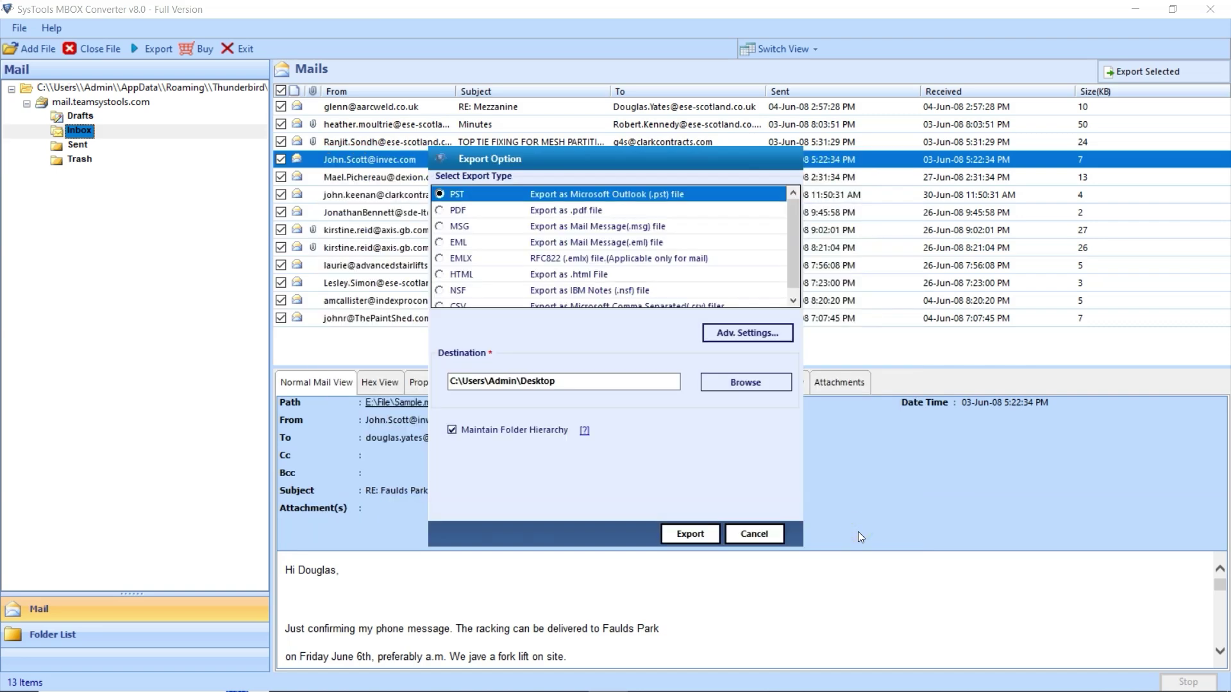
pyautogui.click(691, 534)
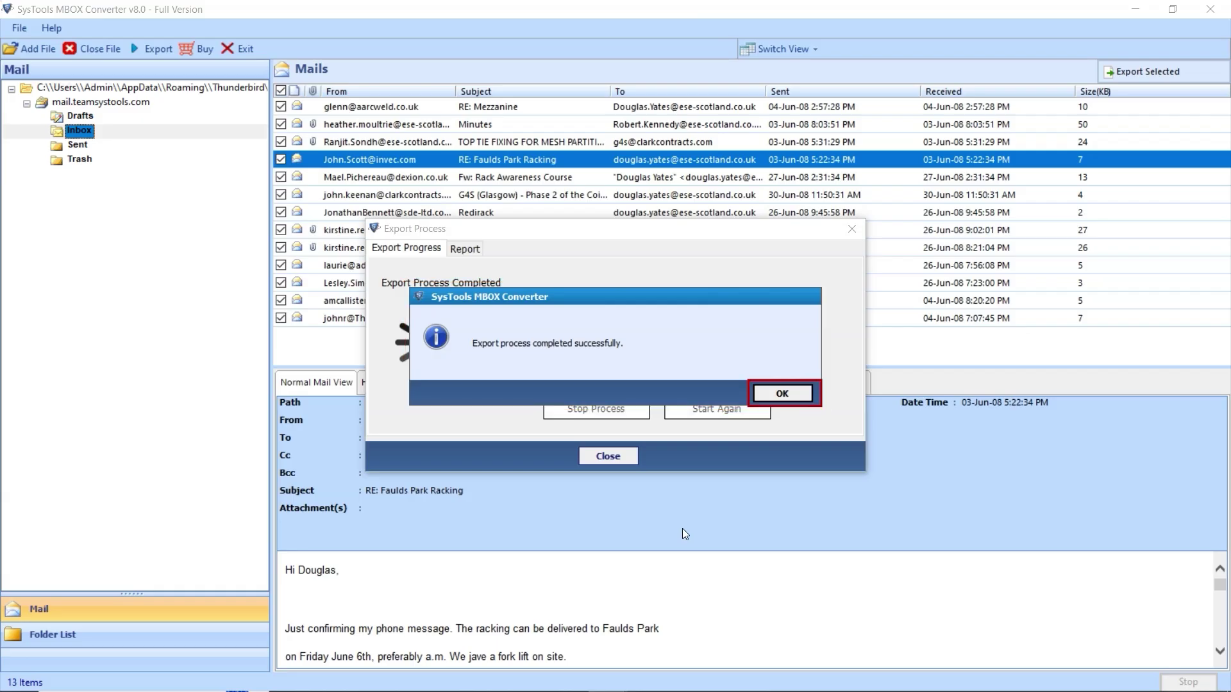
pyautogui.click(782, 393)
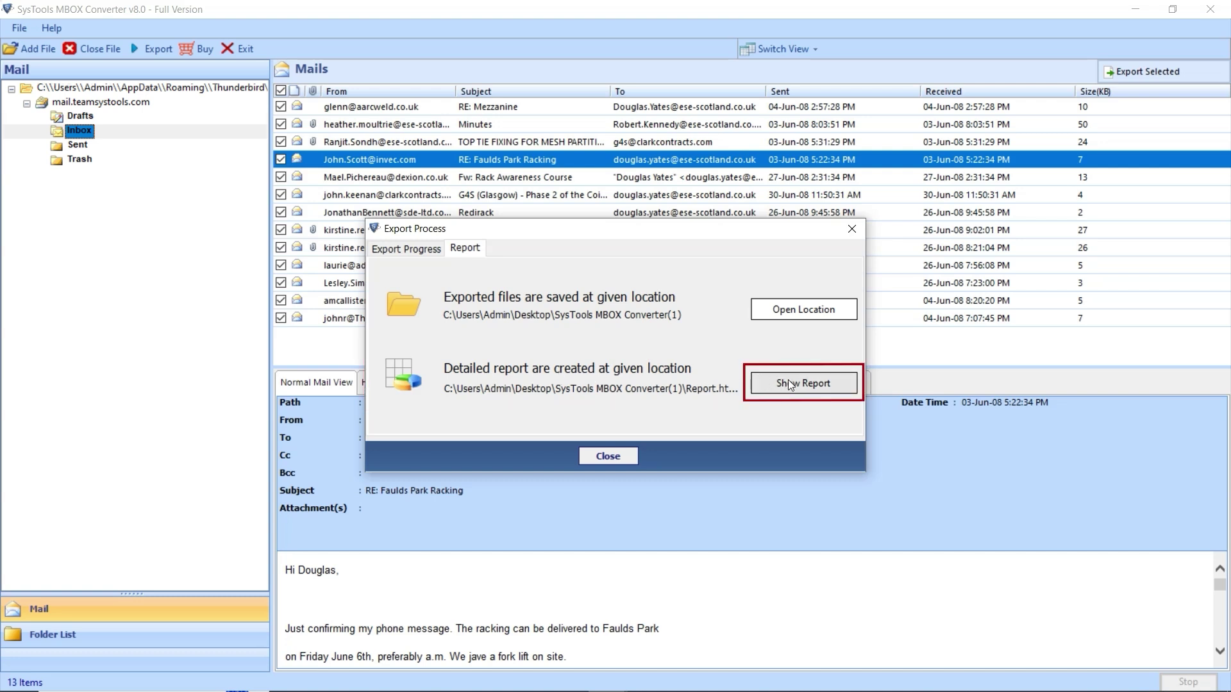
# - Open the export location's mail.teamsystools.com folder and select the 761 KB Inbox.pst file
pyautogui.click(791, 313)
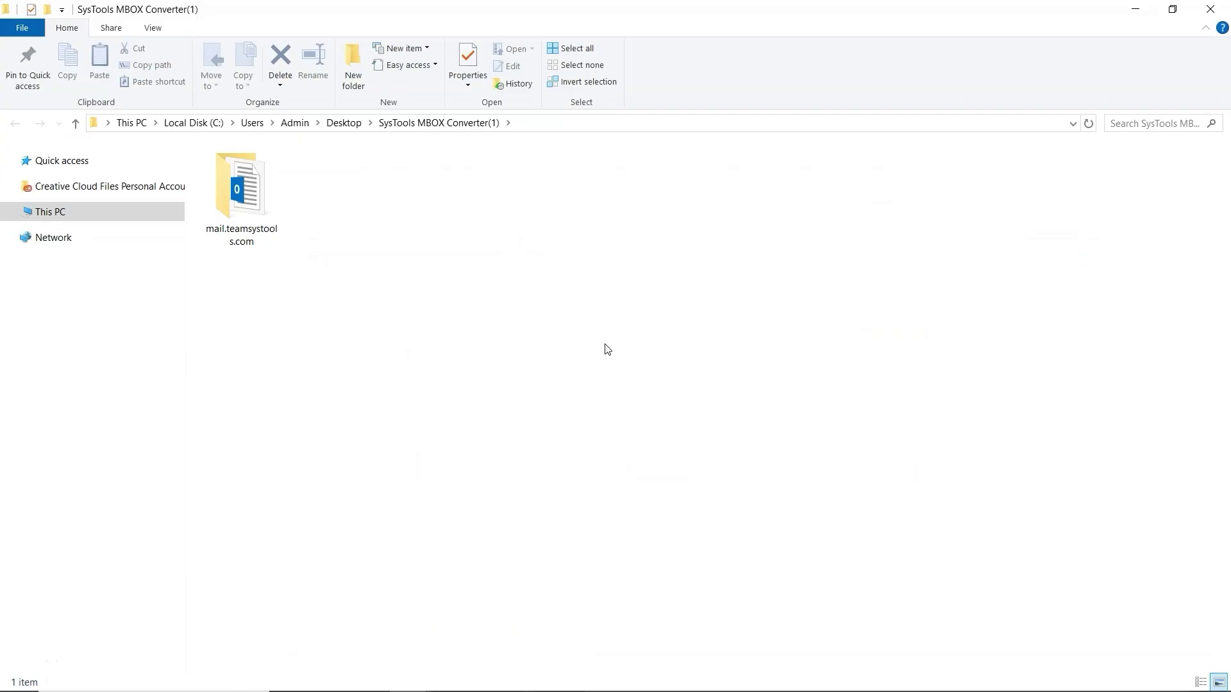
pyautogui.click(242, 225)
pyautogui.doubleClick(241, 224)
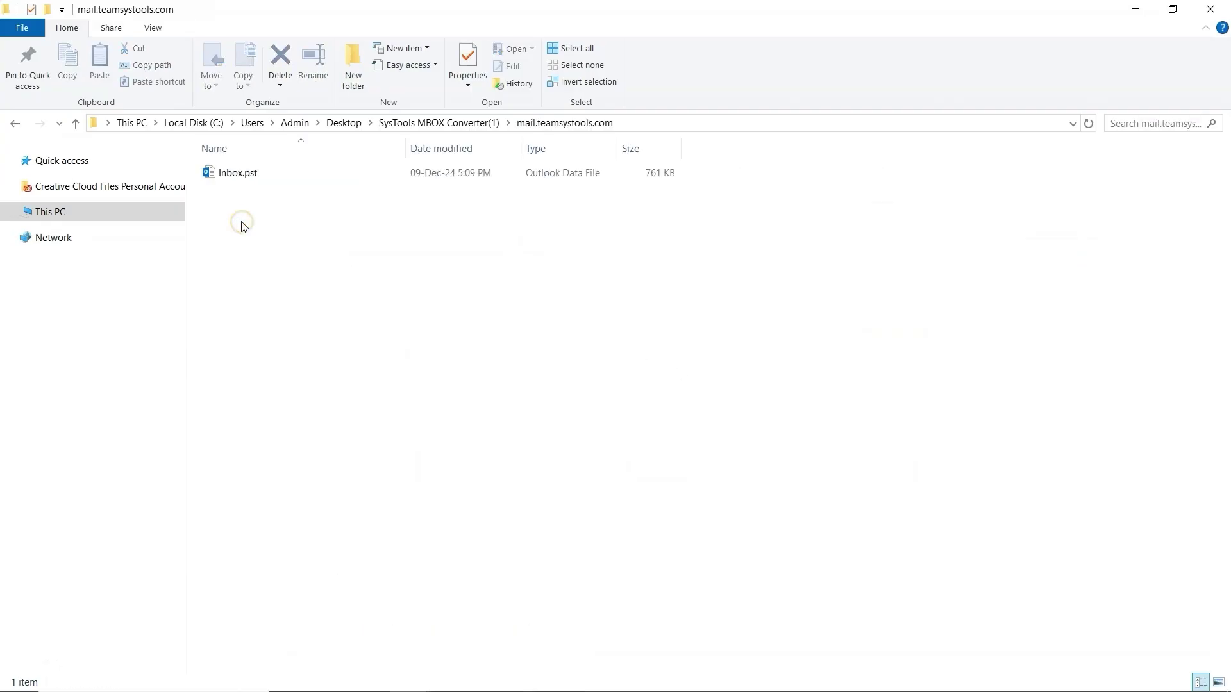
pyautogui.click(241, 173)
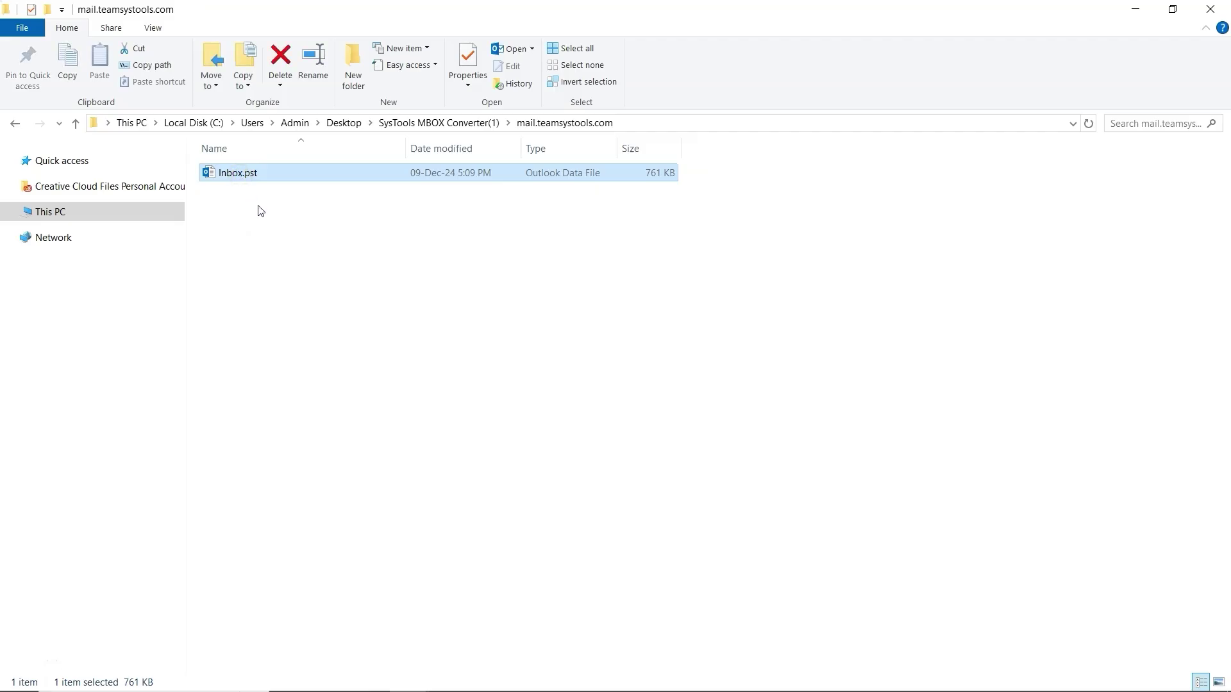